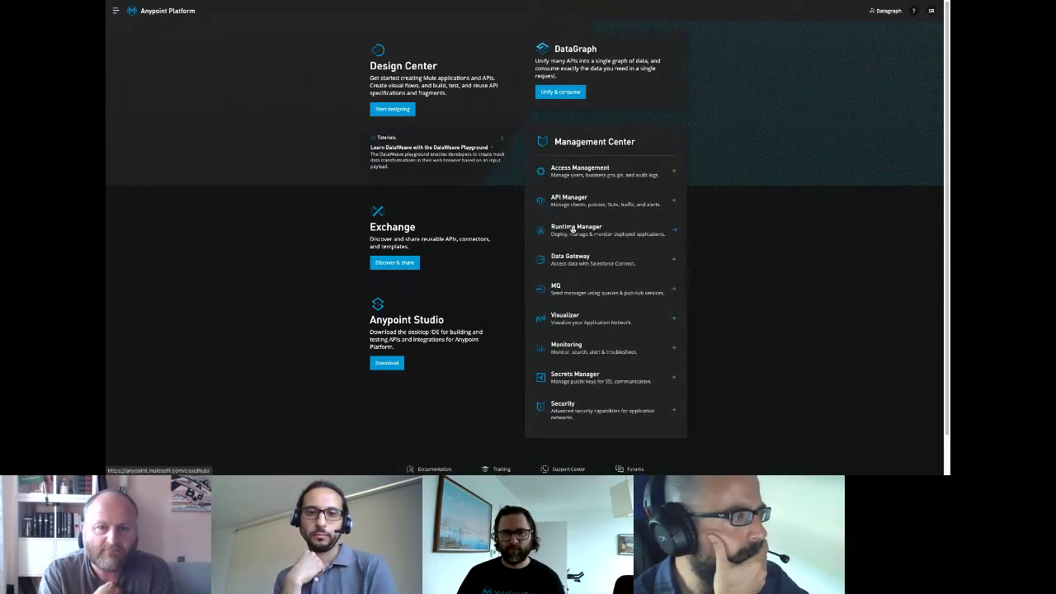
- In Exchange, look up the Datagraph business group's assets and inspect the API instances of datagraph-sales-api
left_click(397, 264)
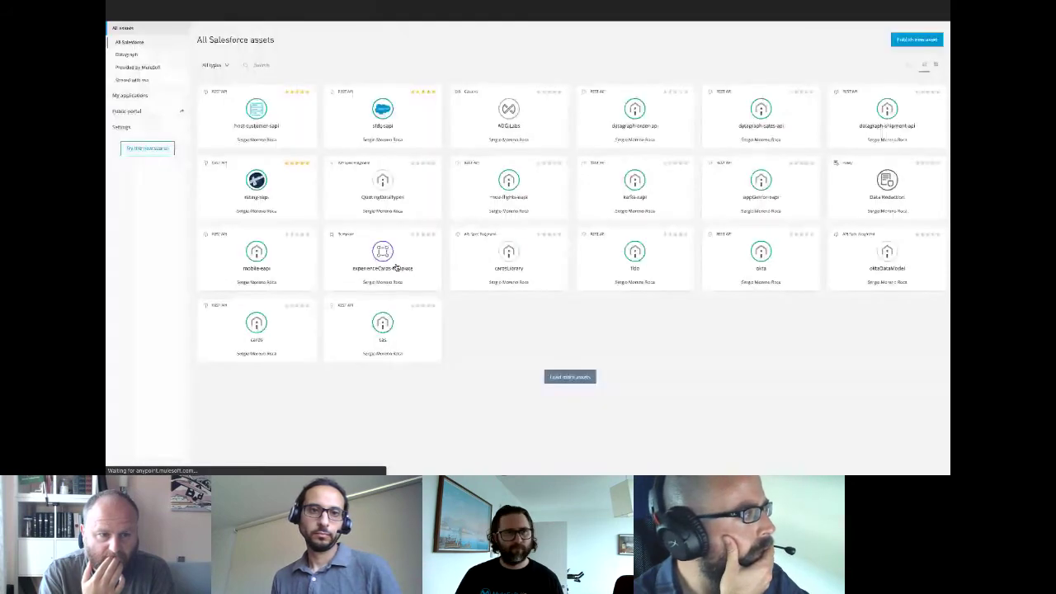
left_click(124, 55)
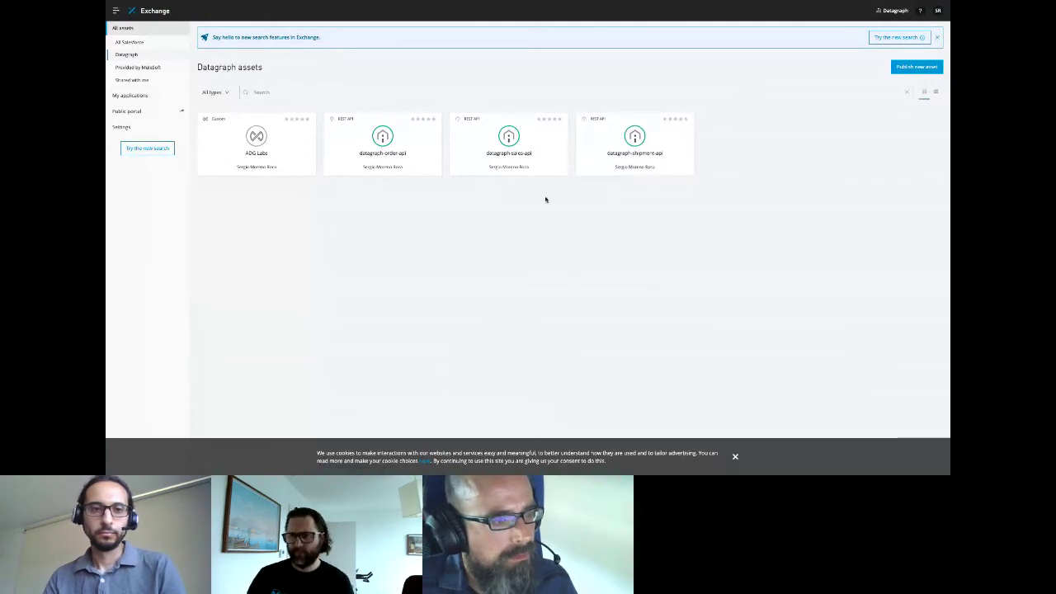
left_click(515, 152)
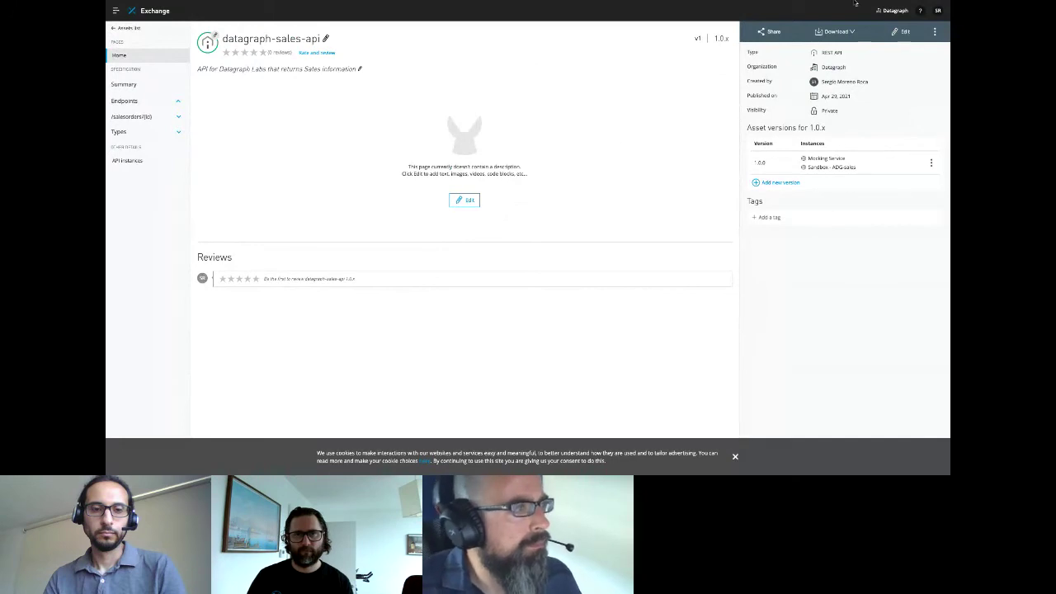
left_click(132, 169)
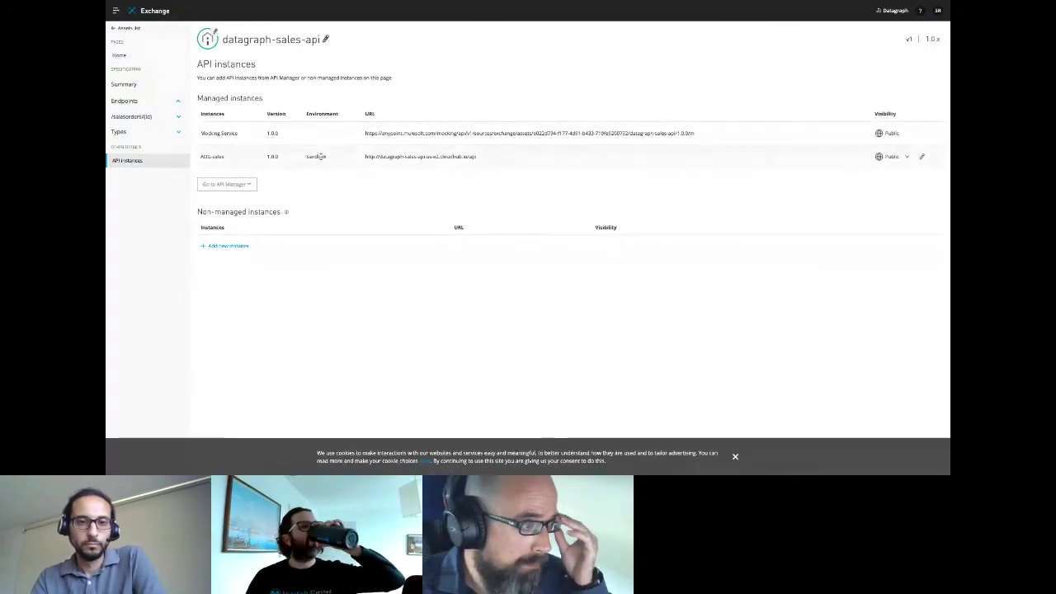
left_click(118, 32)
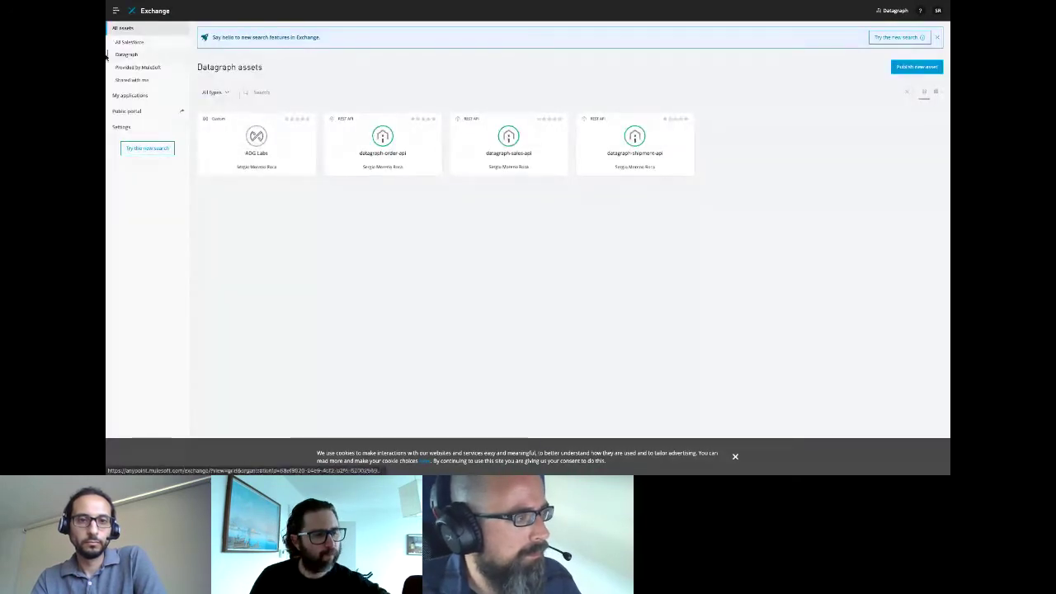
- Open DataGraph and examine the Sandbox unified schema, its Order type and the list of APIs already added
left_click(115, 11)
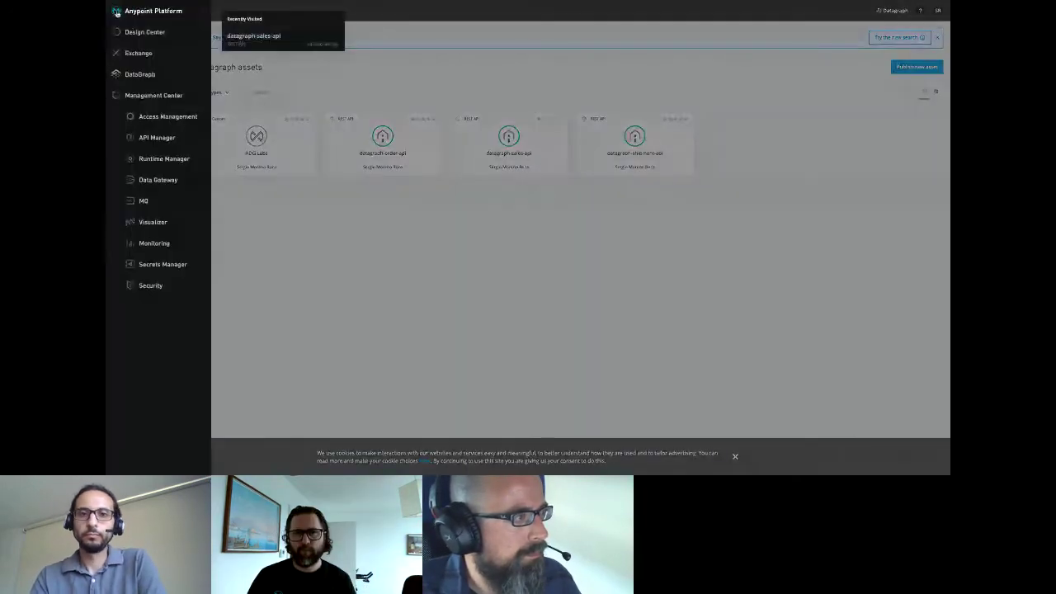
left_click(140, 74)
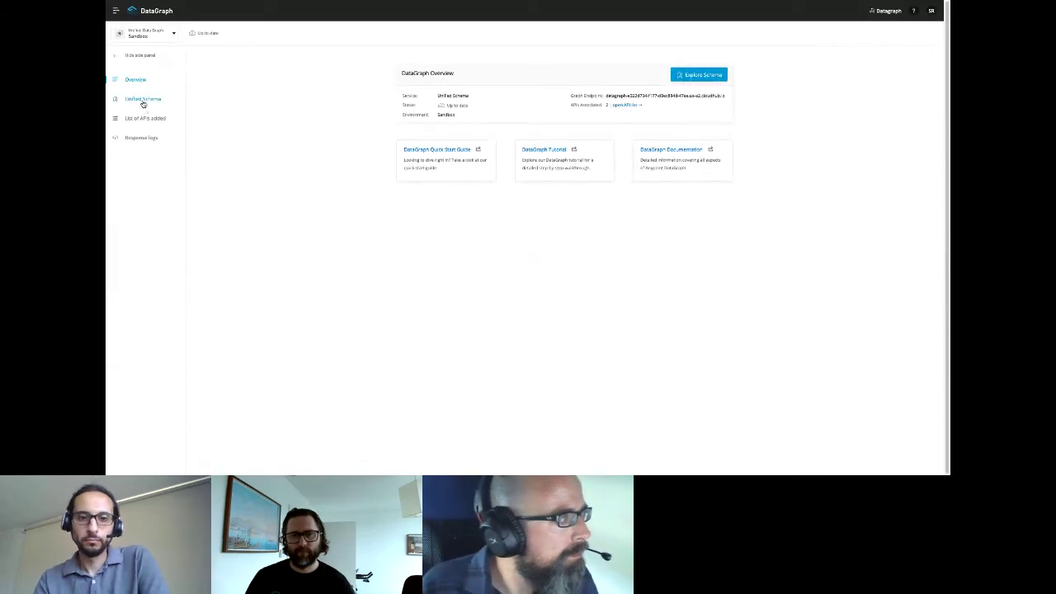
left_click(143, 100)
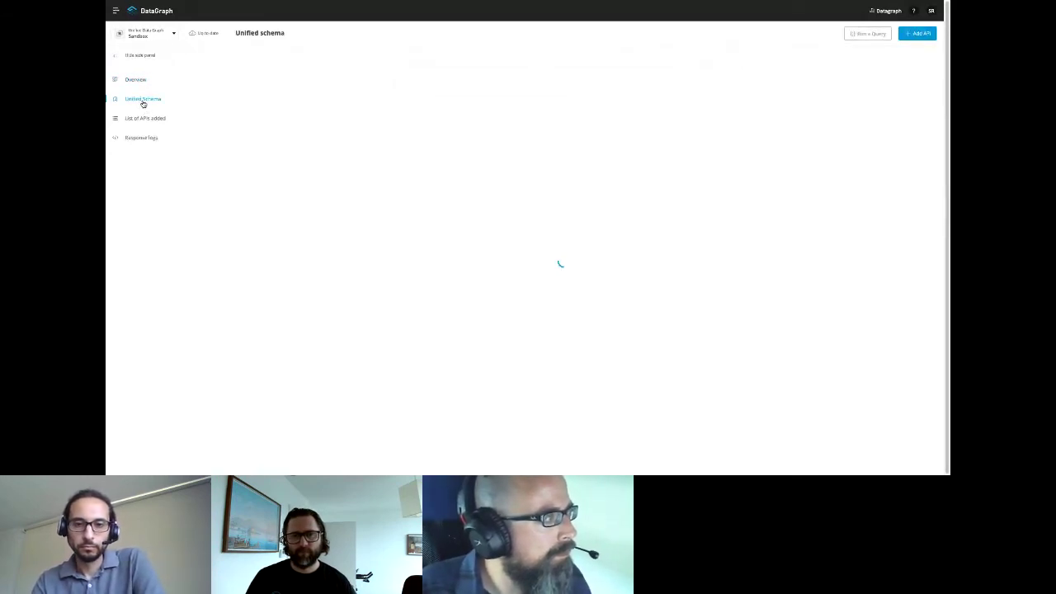
left_click(167, 31)
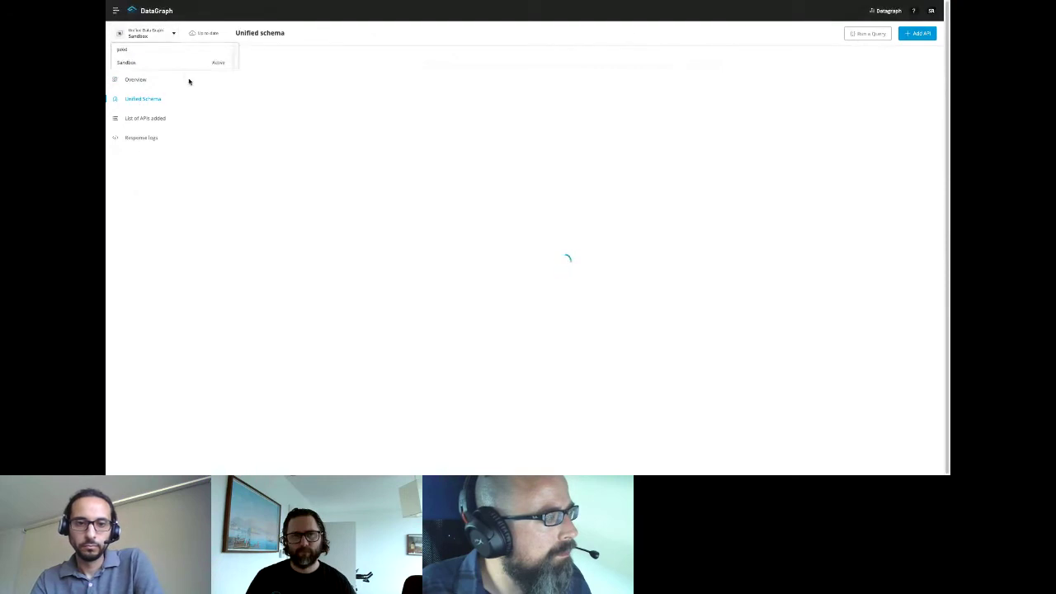
left_click(157, 198)
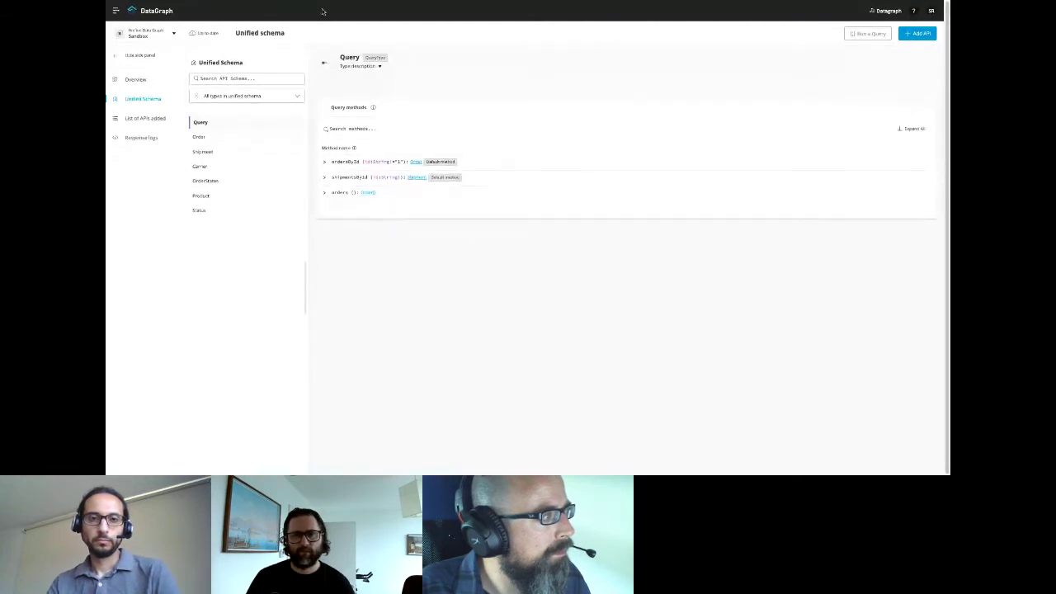
left_click(198, 137)
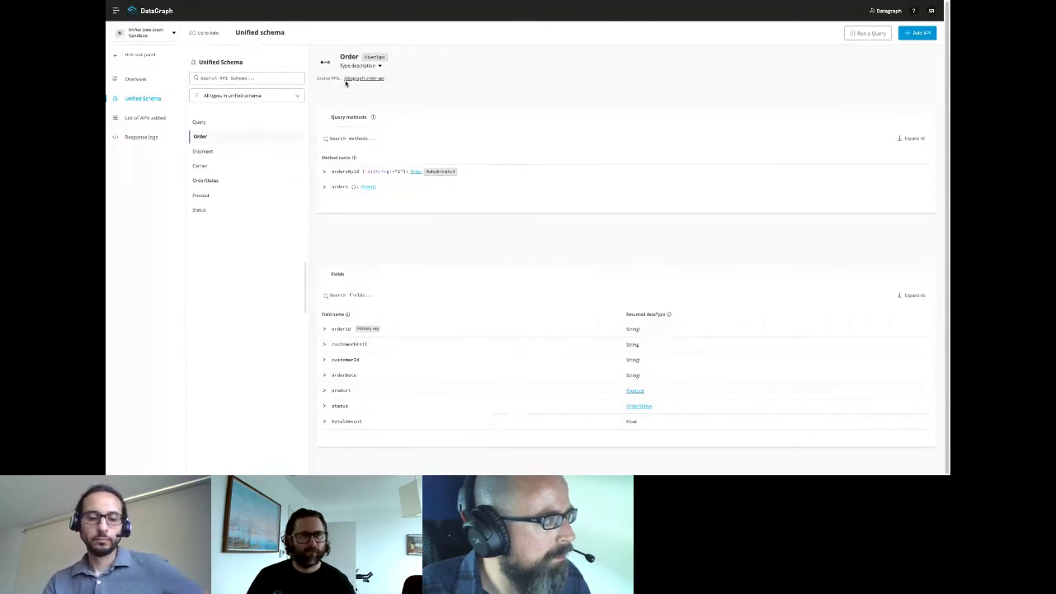
left_click(141, 118)
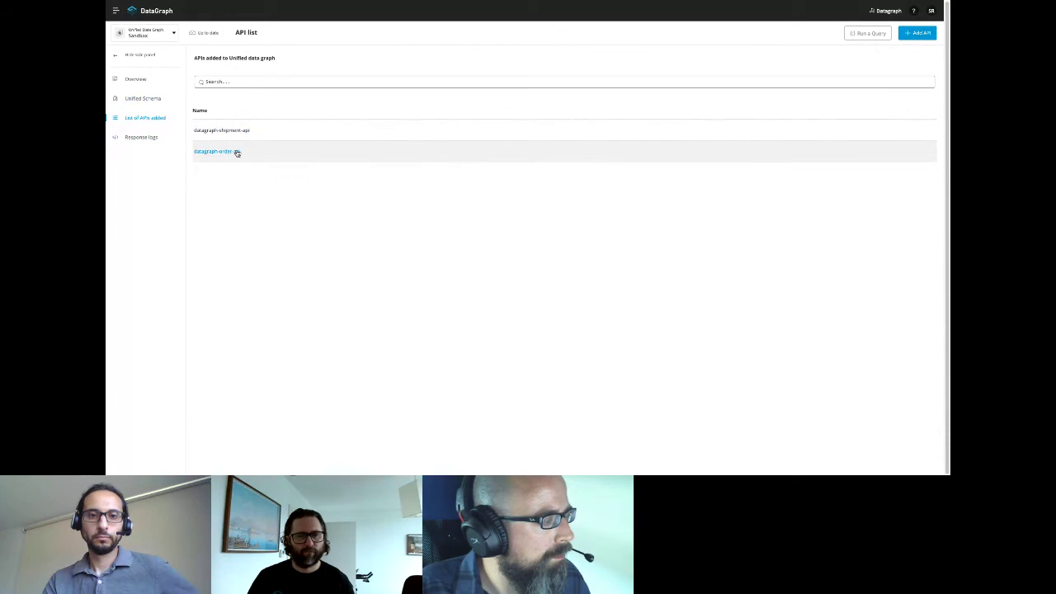
- Start adding an API to the unified schema and select datagraph-sales-api as the source
left_click(917, 33)
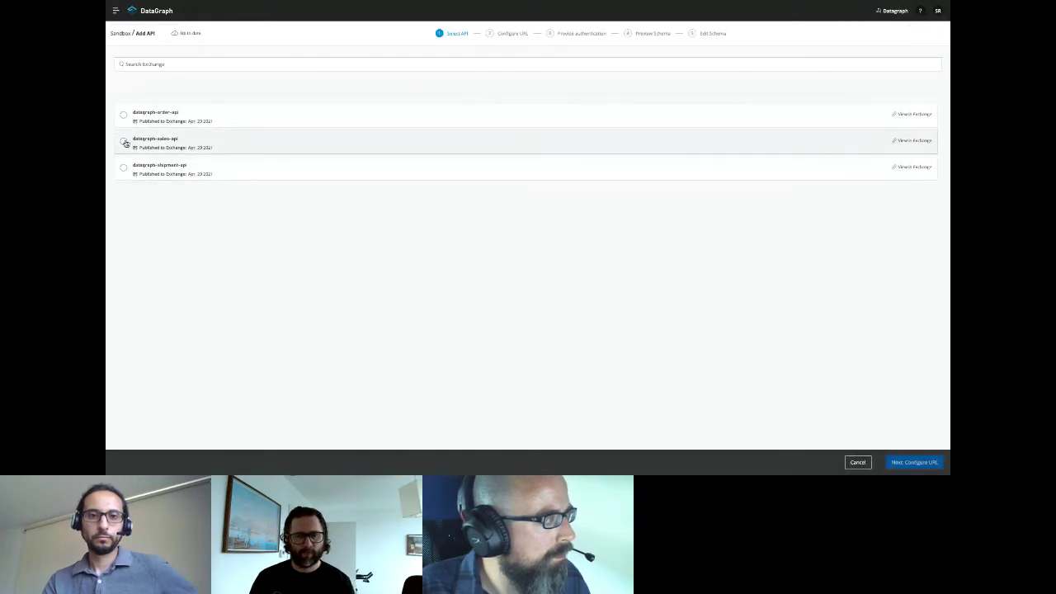
left_click(124, 141)
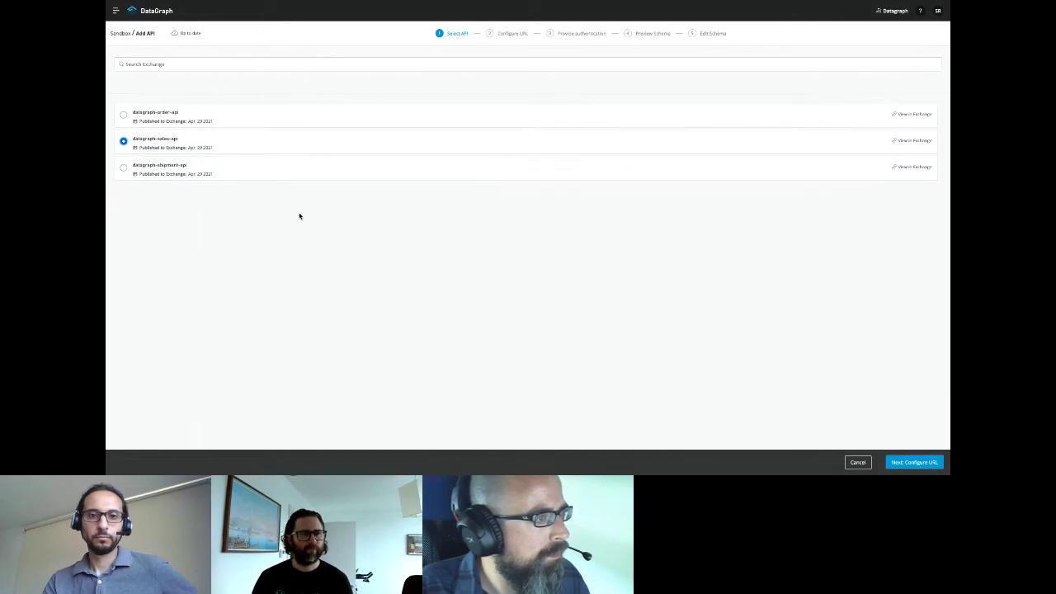
left_click(912, 464)
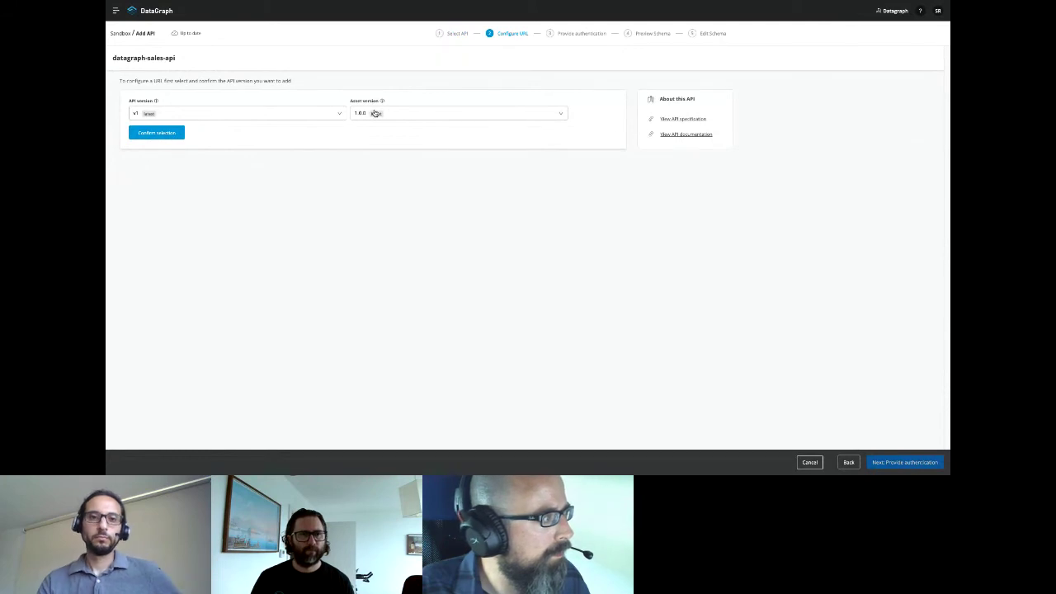
- Confirm API version v1 with asset version 1.0.0 and use the existing URL of the ADG-sales instance
left_click(165, 137)
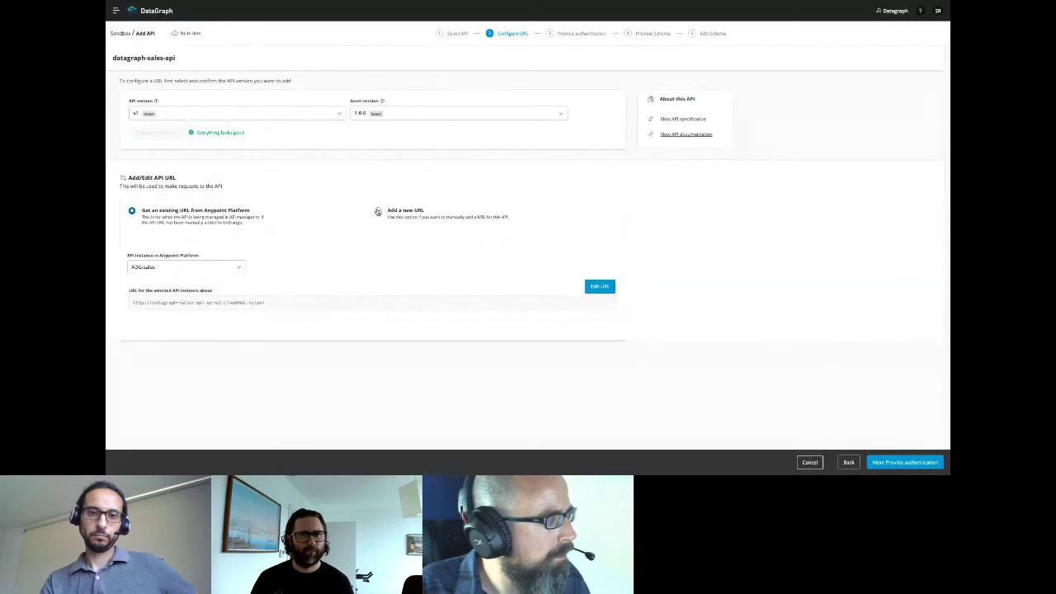
left_click(179, 266)
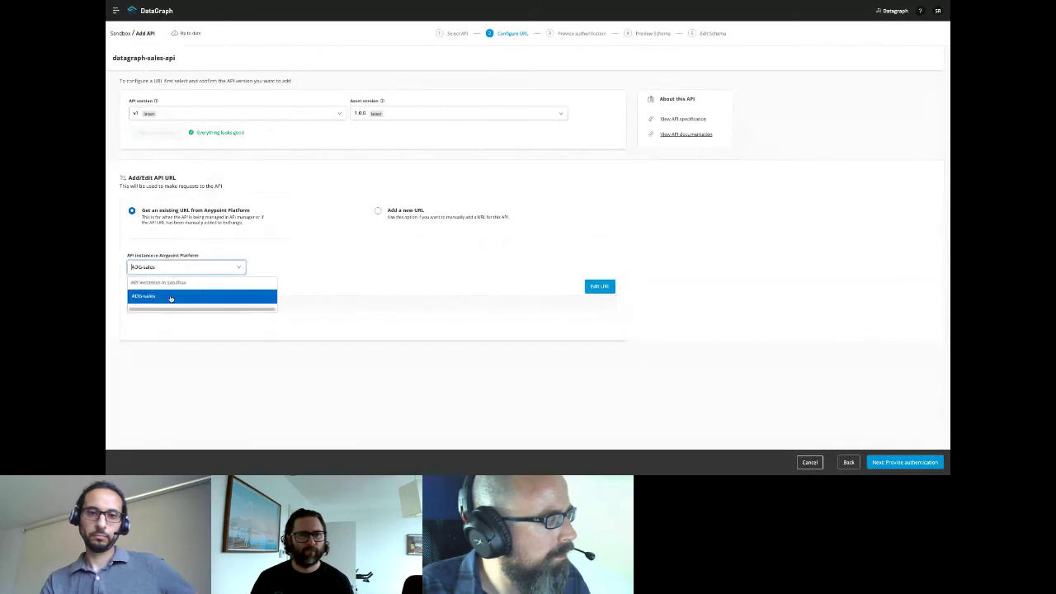
left_click(171, 297)
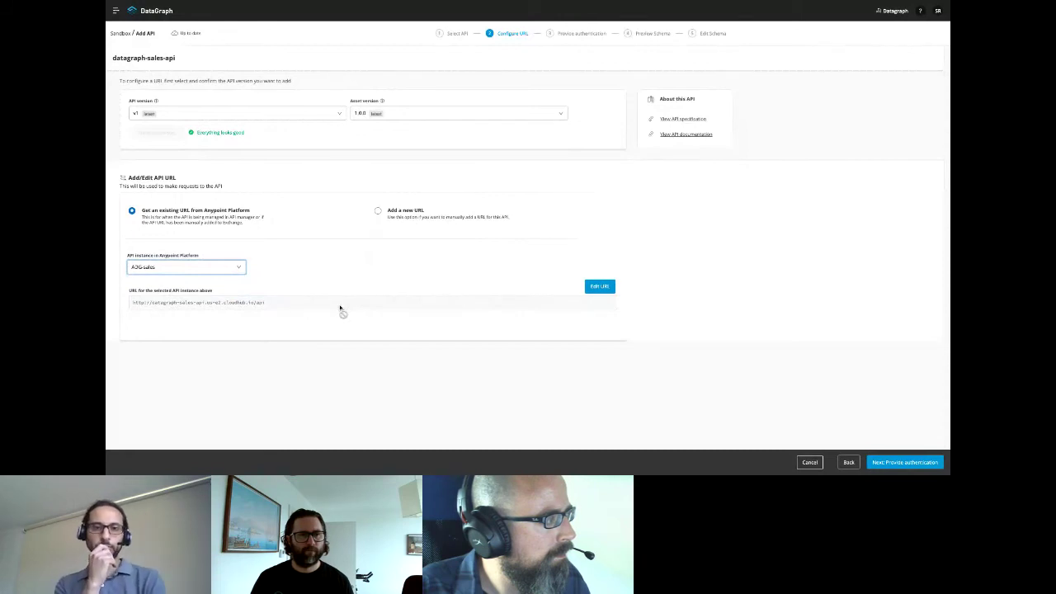
left_click(907, 464)
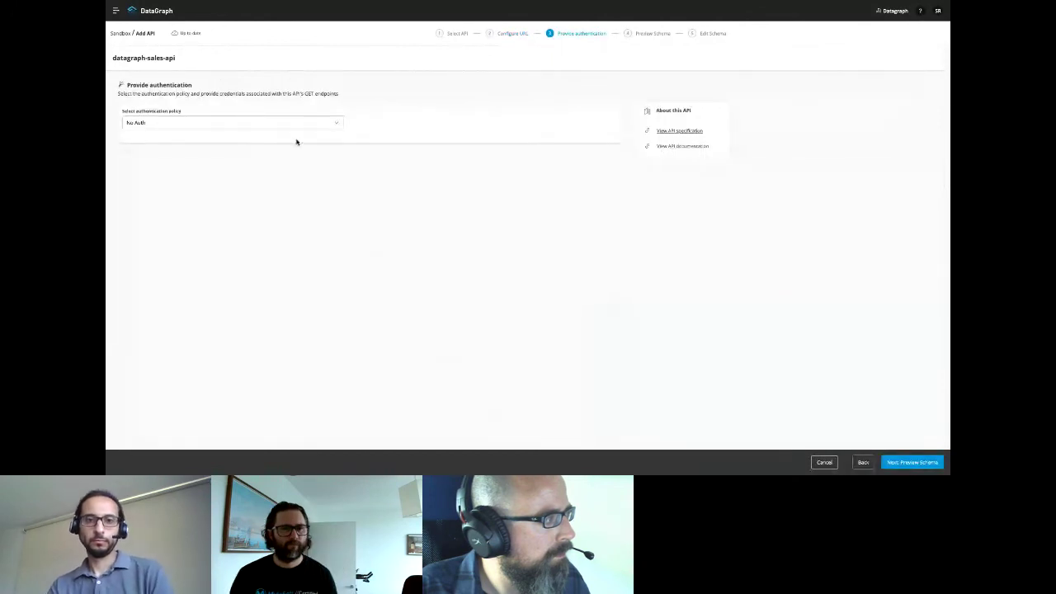
- Set the authentication policy to No Auth and continue to the schema preview
left_click(293, 123)
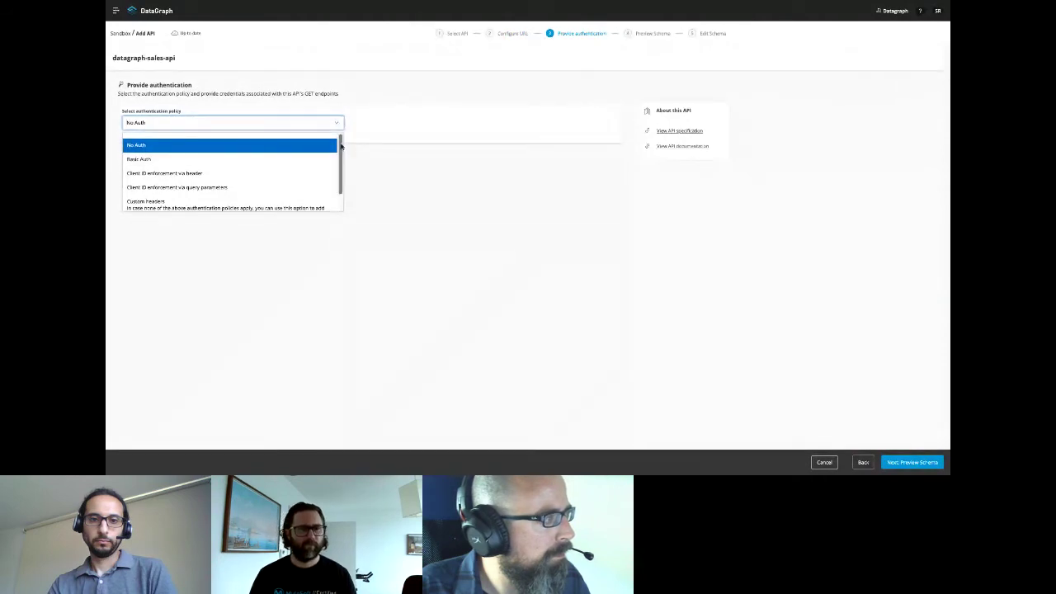
left_click(277, 145)
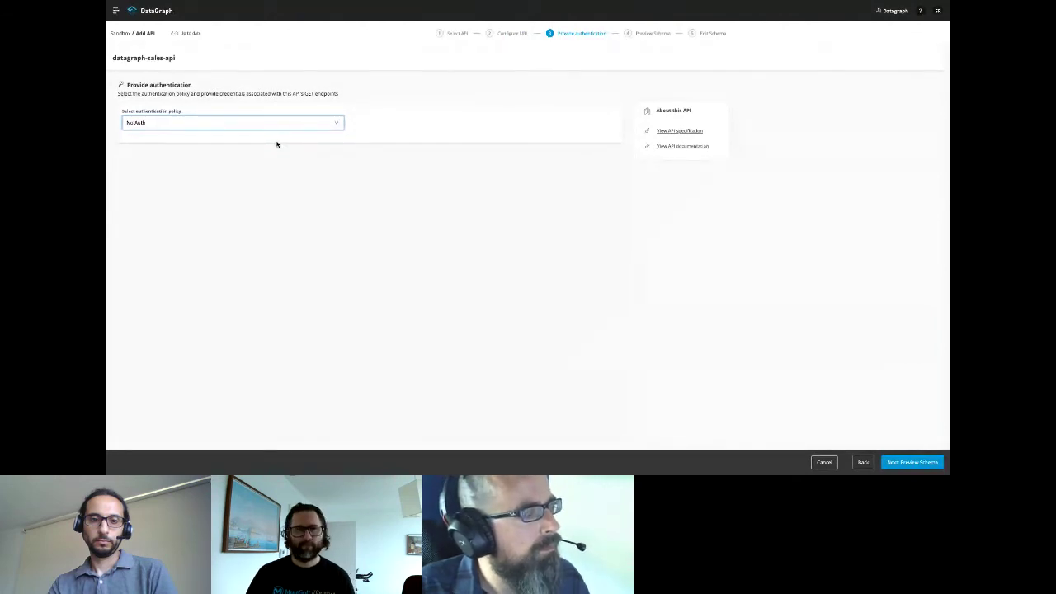
left_click(914, 462)
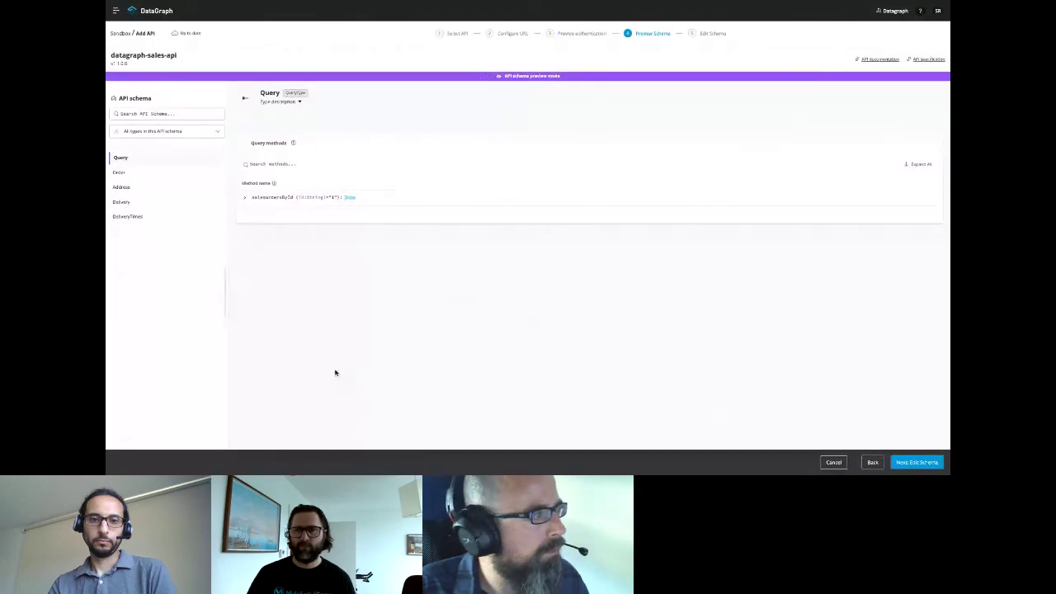
- Examine the Order type in the schema preview, filter by level 1 and nested types, and clear the filter
left_click(121, 171)
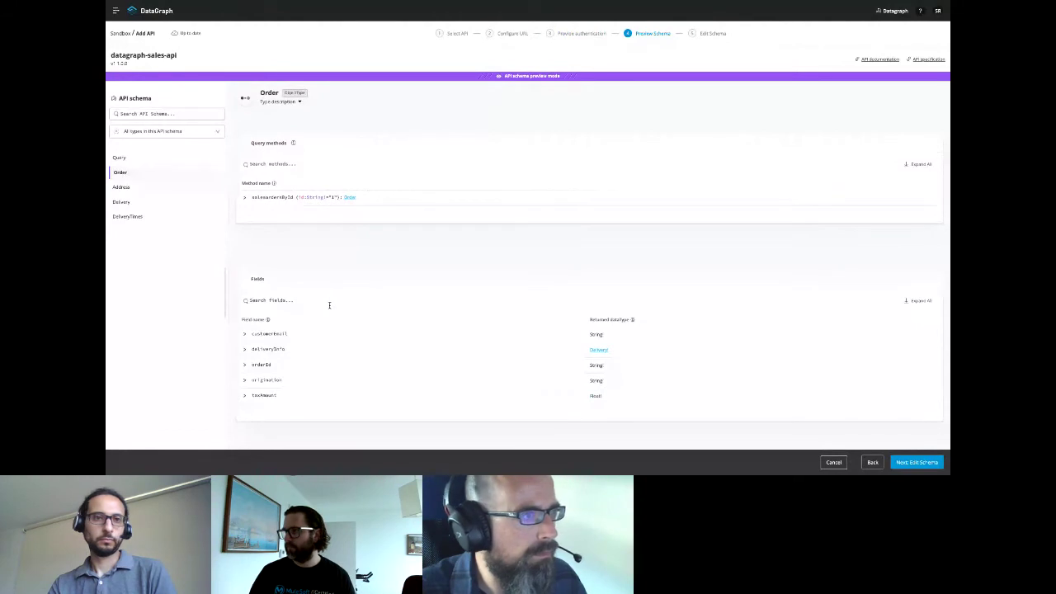
left_click(165, 131)
left_click(147, 161)
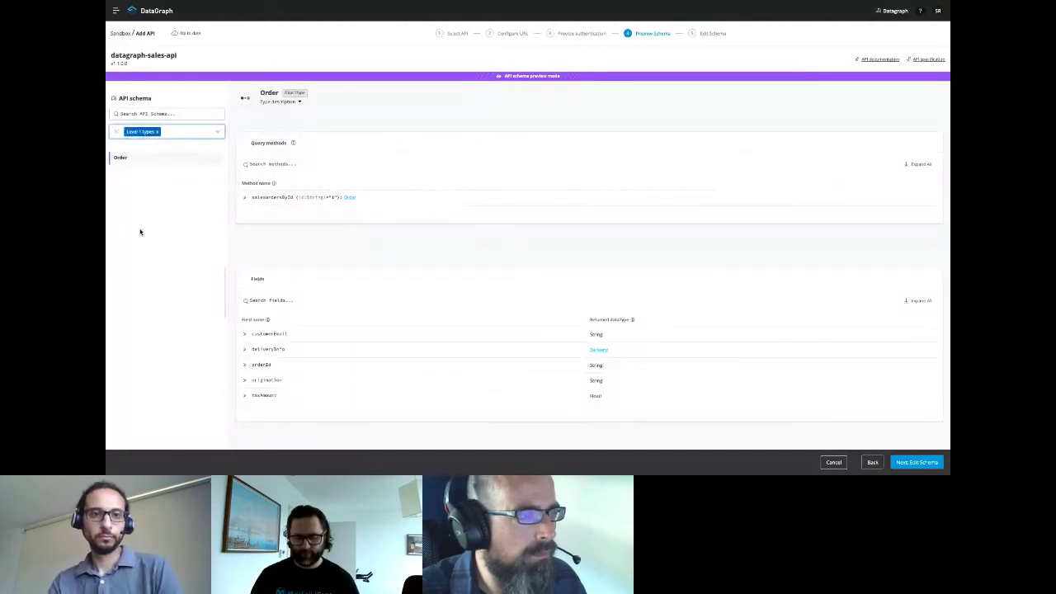
left_click(184, 132)
left_click(141, 179)
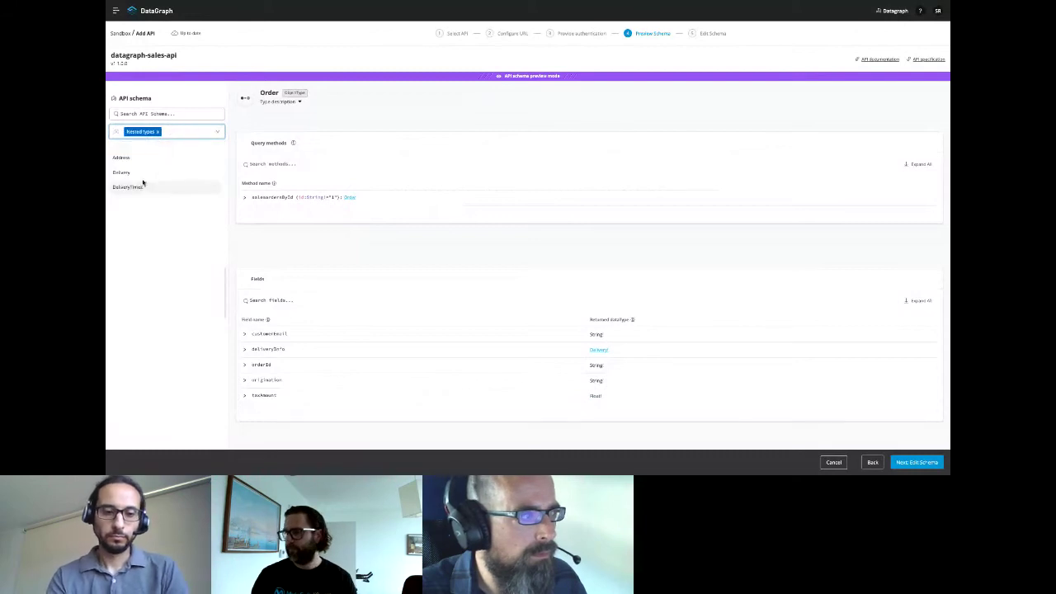
left_click(157, 132)
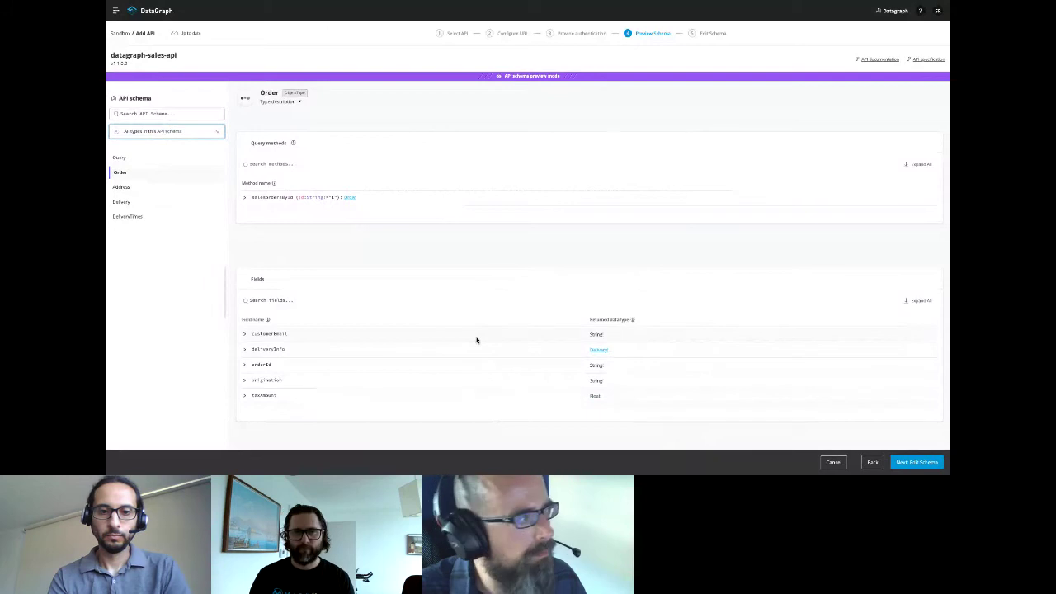
- Proceed to schema editing, open the conflicting Order type and choose the unified schema's Order as the type to merge with
left_click(918, 463)
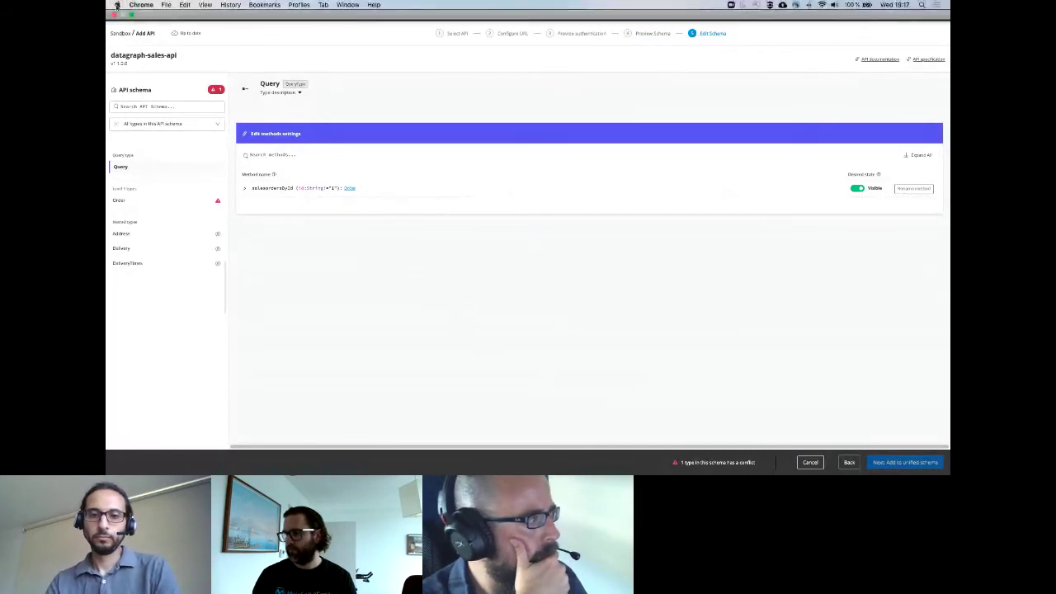
left_click(214, 90)
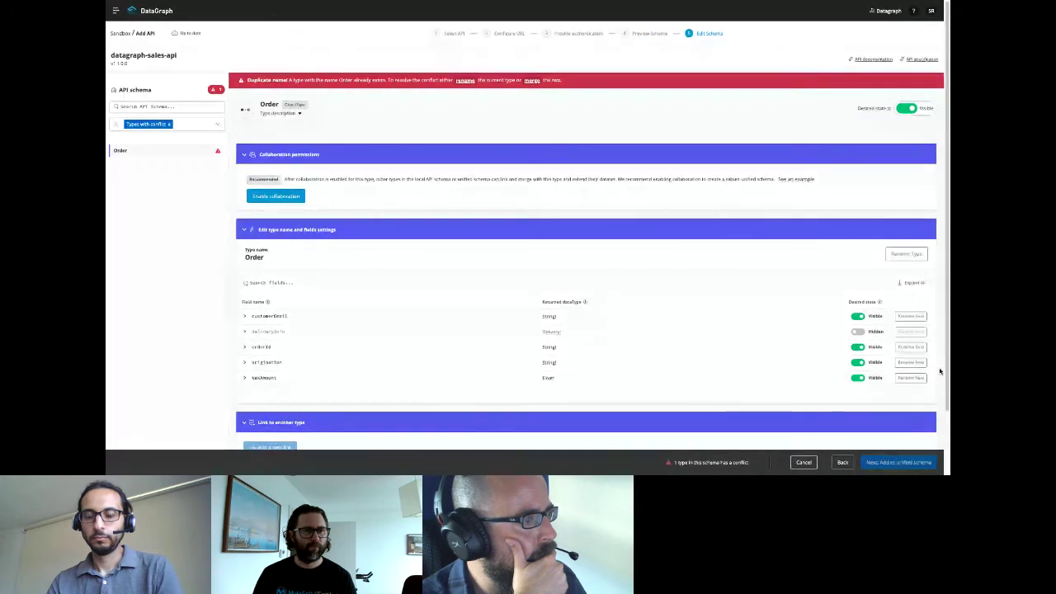
scroll(825, 367, "down", 5)
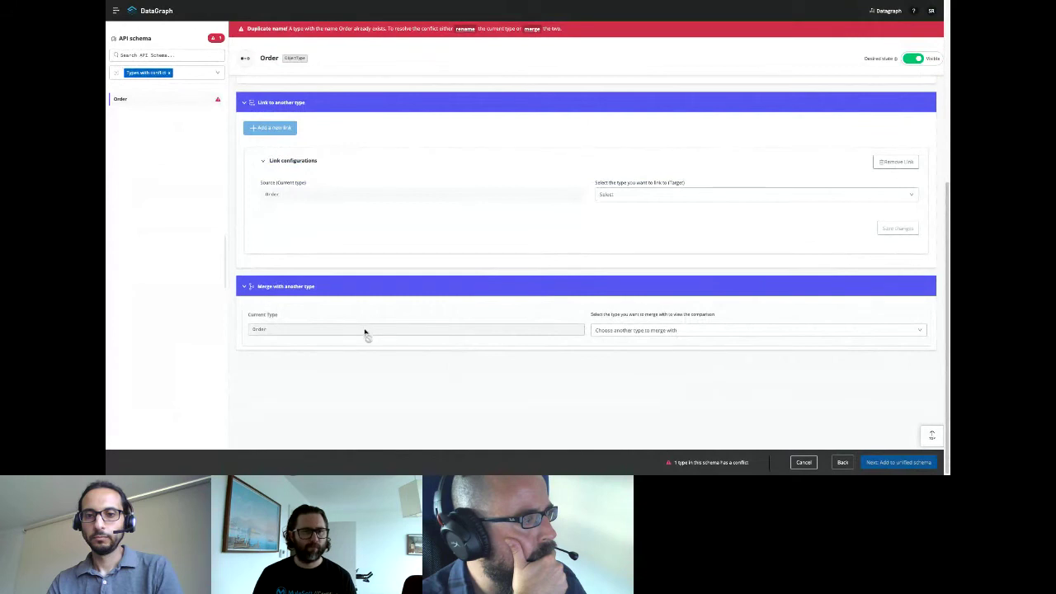
left_click(653, 331)
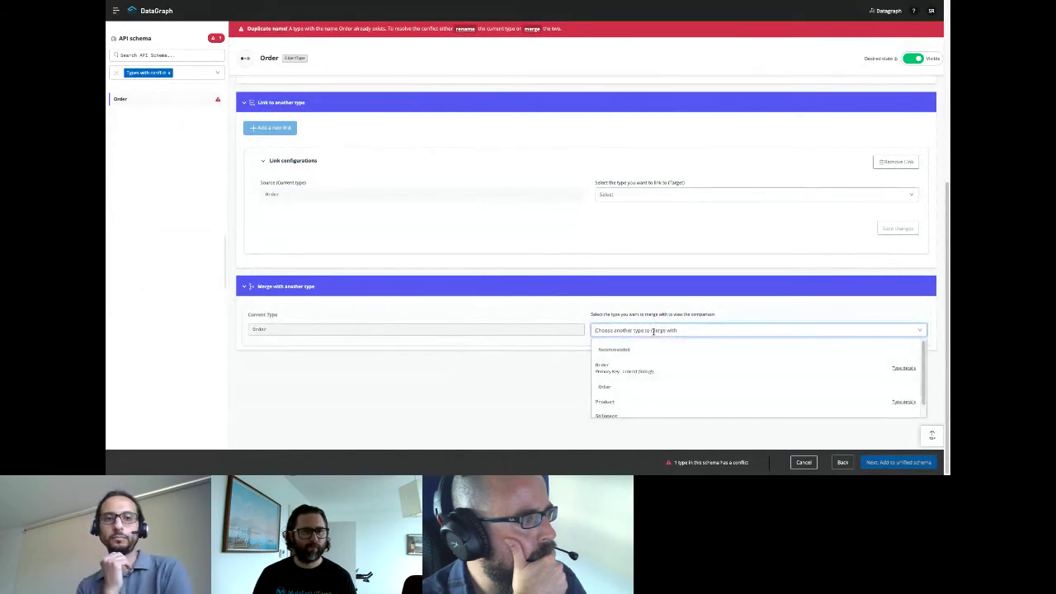
left_click(624, 368)
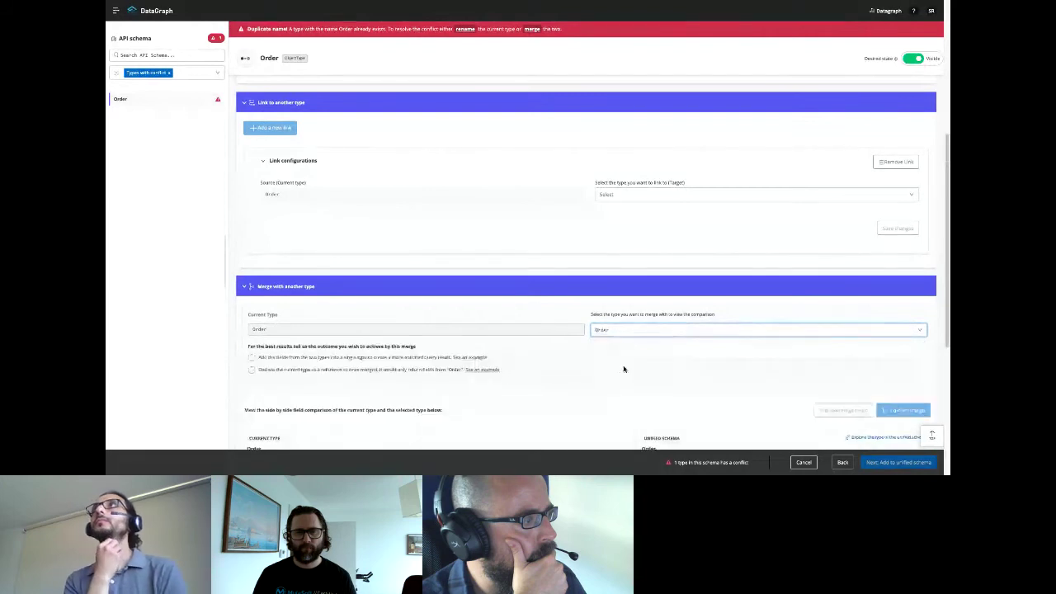
- Review the example of a collaborative merge and choose to add the fields from the two Order types into a single type
scroll(715, 363, "down", 1)
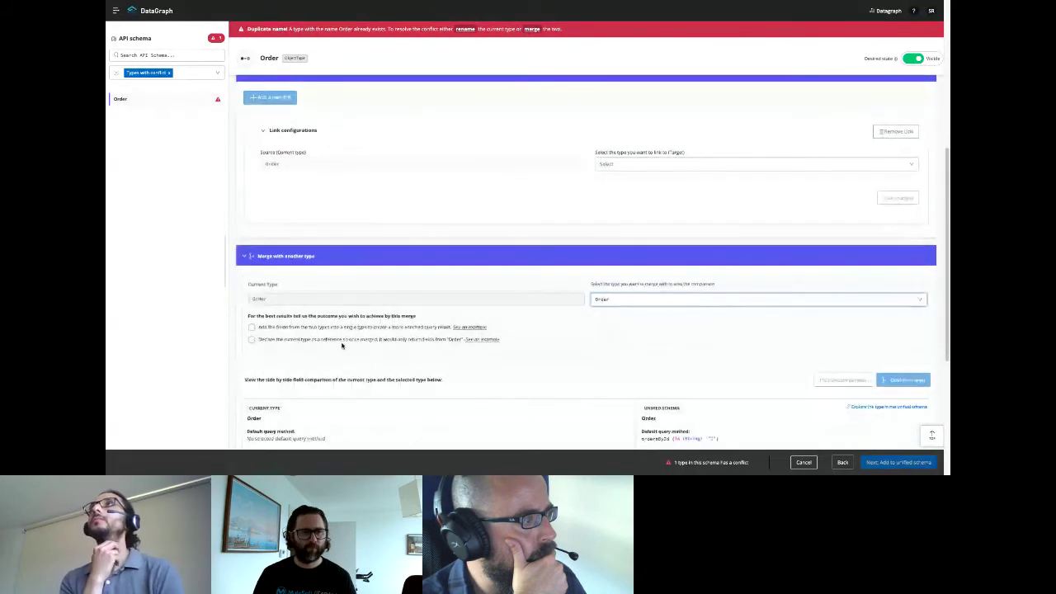
left_click(458, 328)
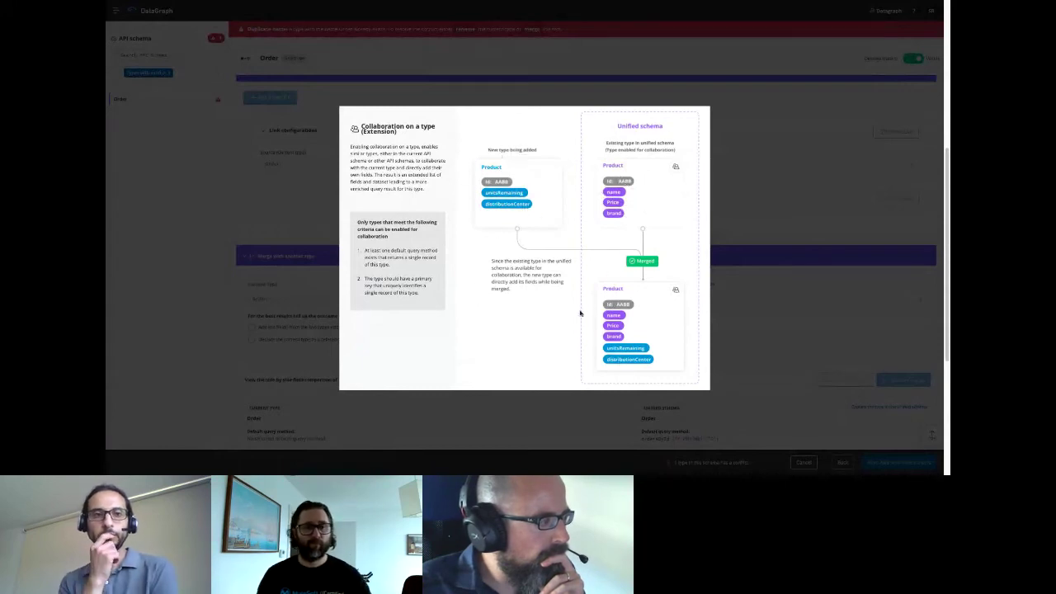
left_click(740, 184)
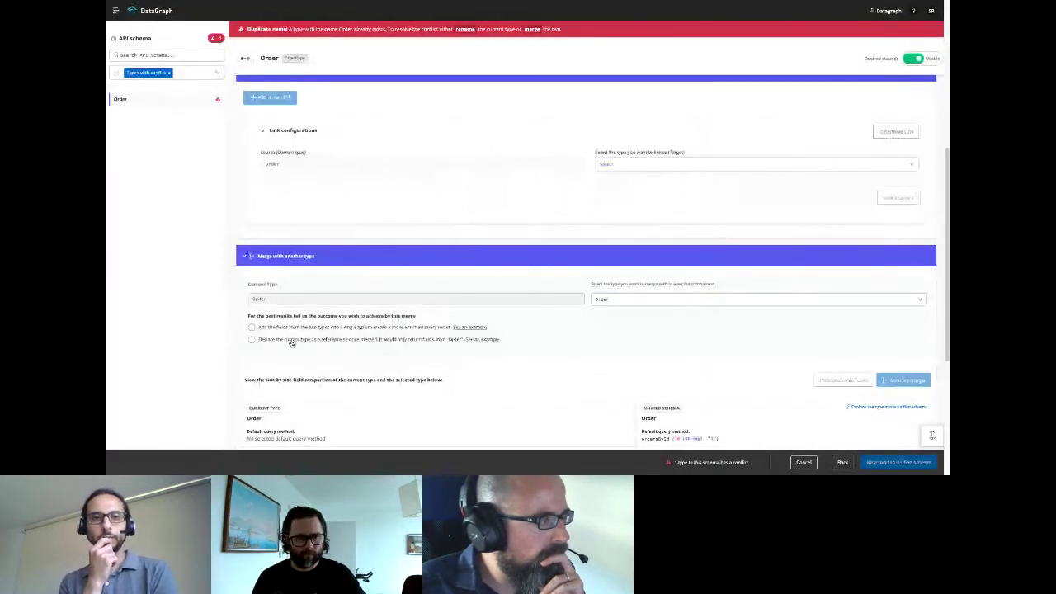
left_click(253, 327)
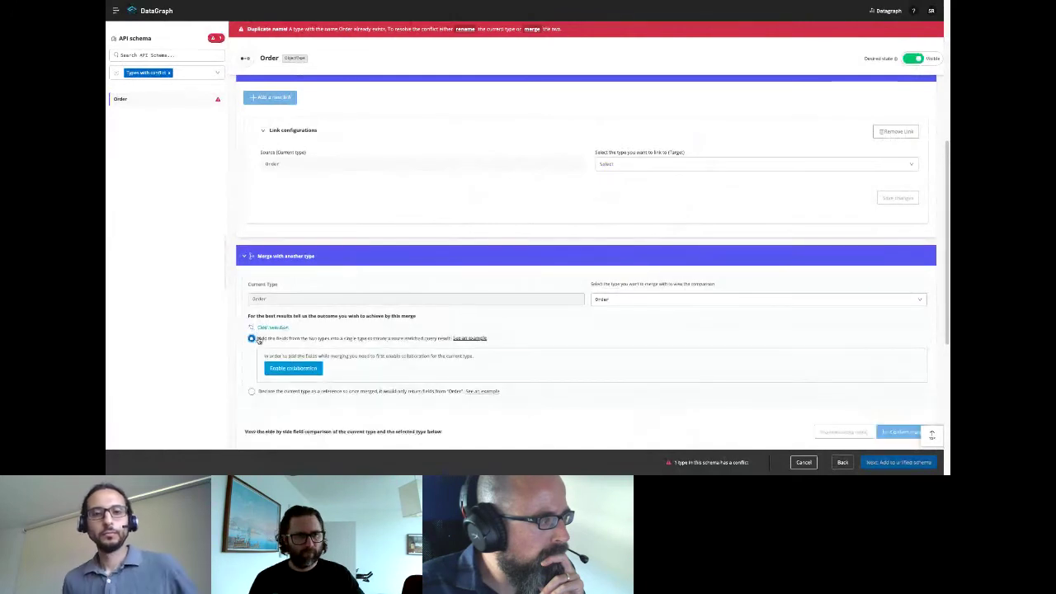
- Enable collaboration for the current Order type with salesordersById as the default query method and orderId as the primary key
left_click(295, 369)
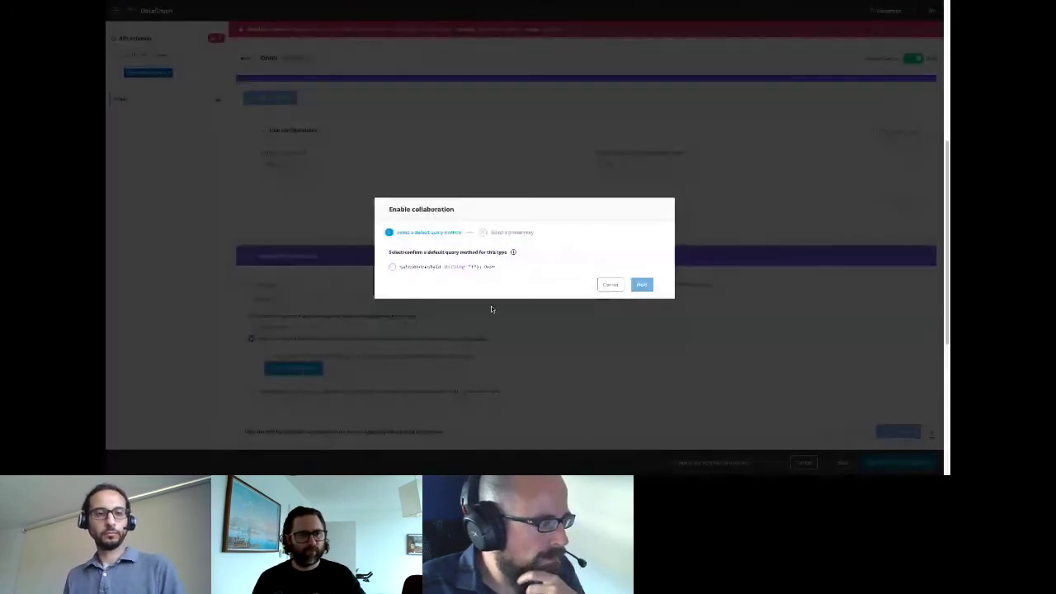
left_click(393, 268)
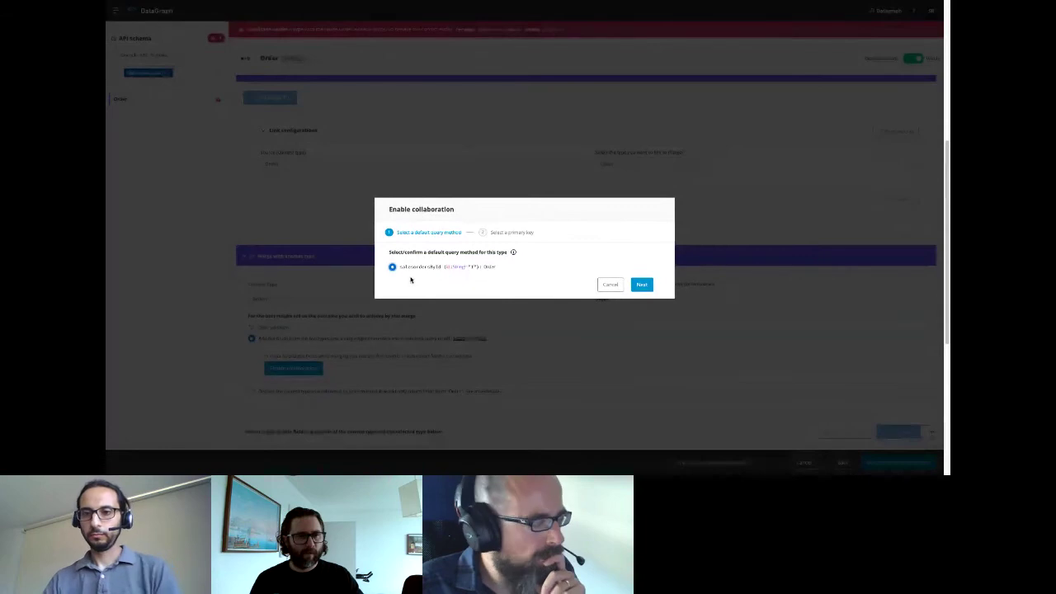
left_click(651, 285)
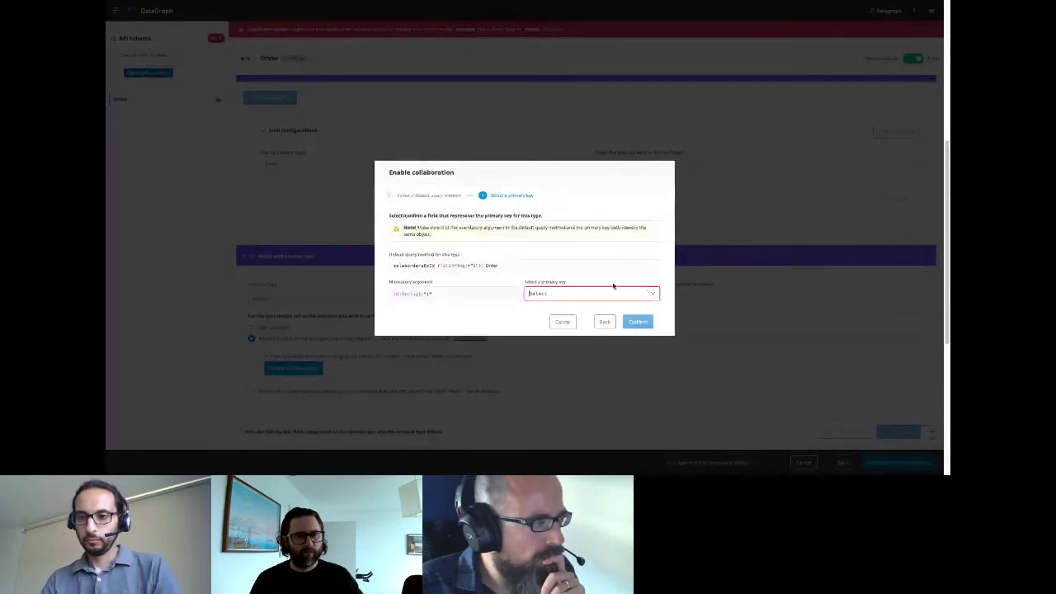
left_click(546, 295)
left_click(548, 334)
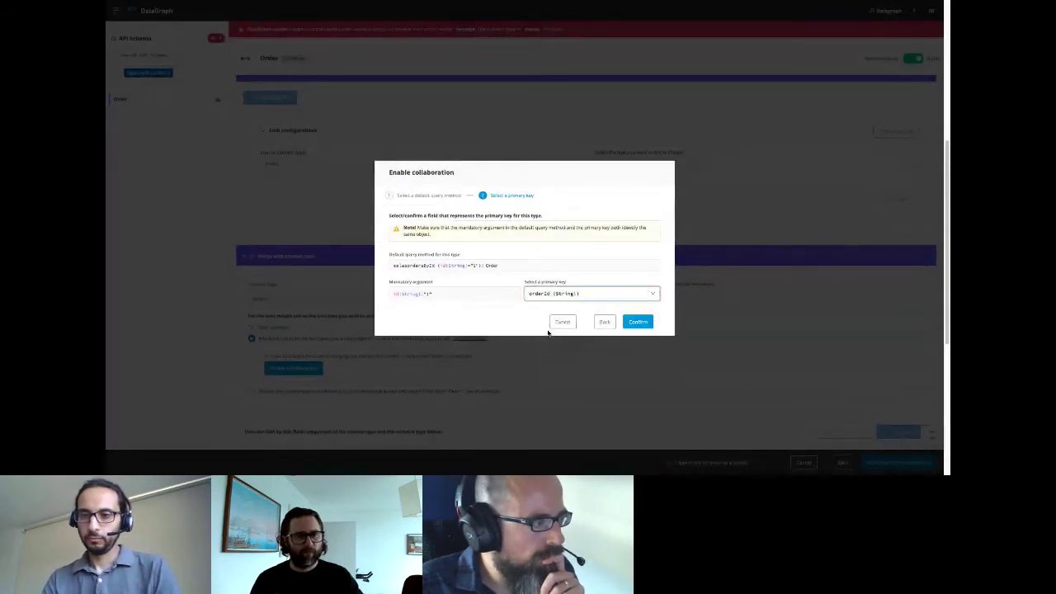
left_click(636, 324)
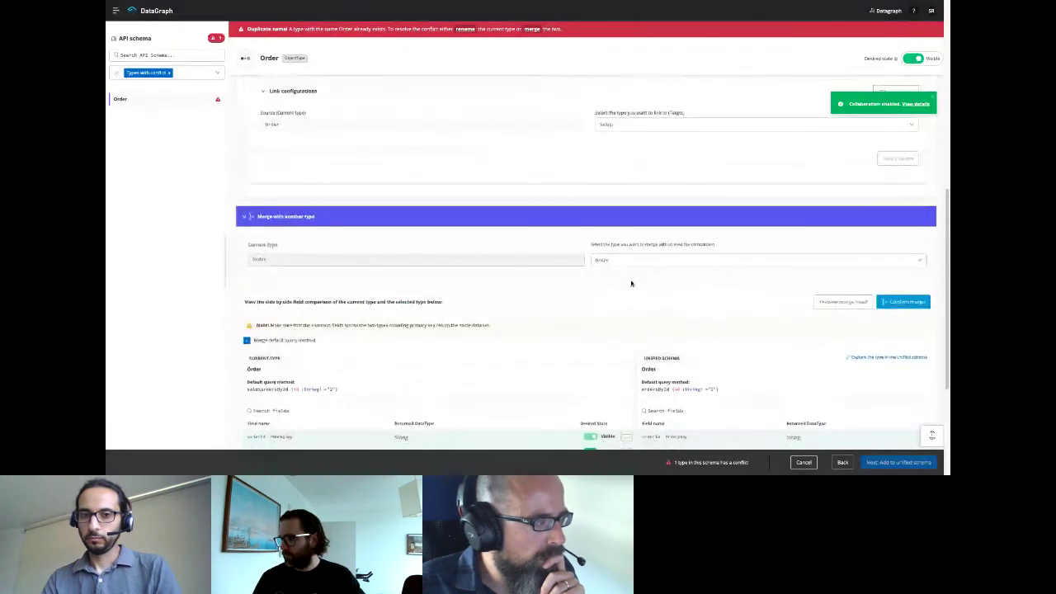
- Unhide the deliveryInfo field of the current Order type, including everything it depends on, in the side-by-side merge comparison
scroll(611, 280, "down", 2)
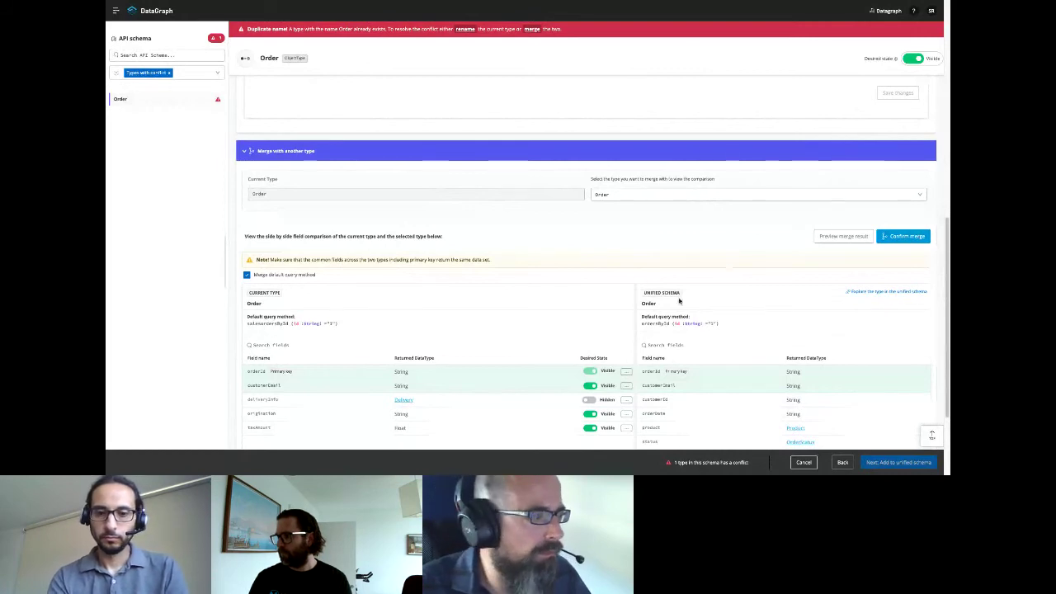
scroll(679, 301, "down", 3)
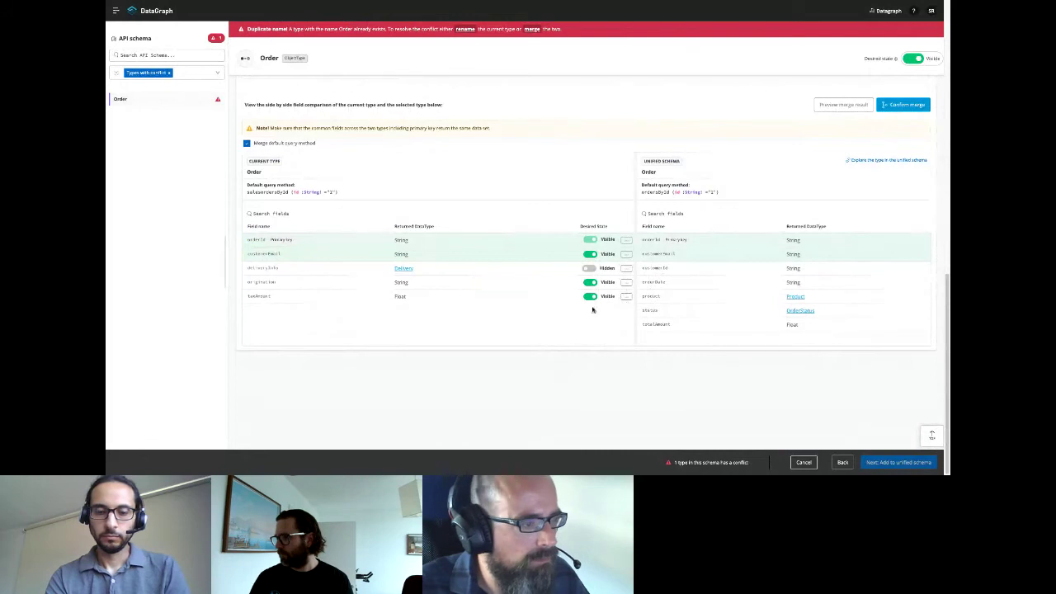
left_click(589, 269)
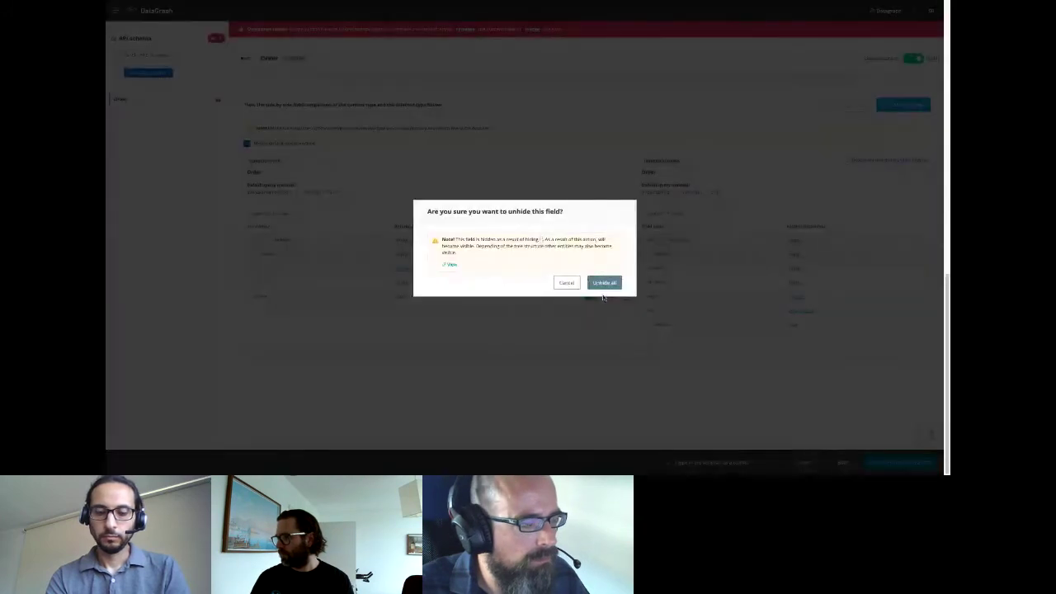
left_click(604, 283)
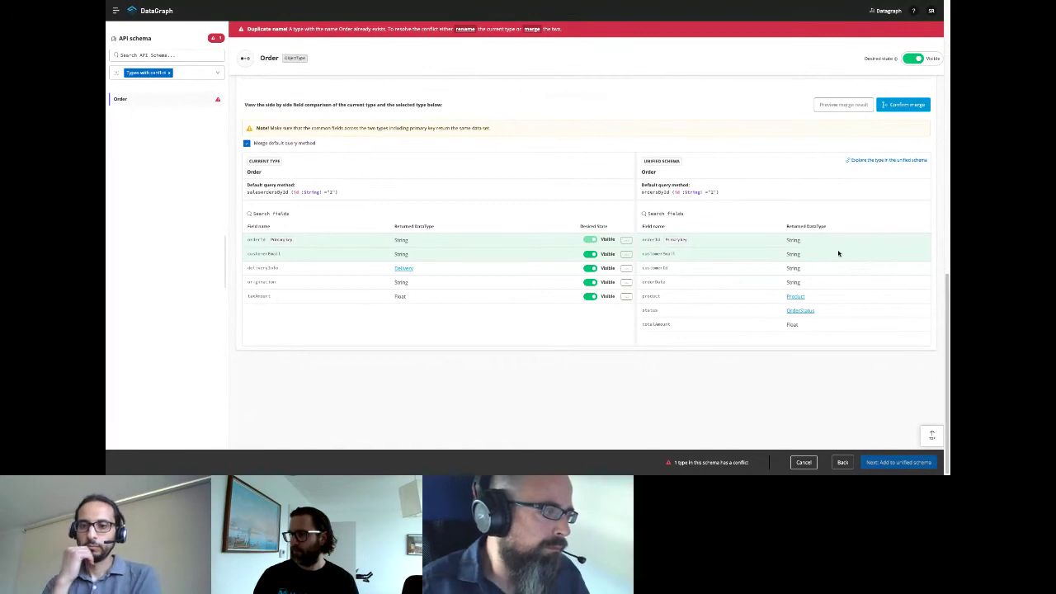
- Confirm merging the current Order type with the unified schema's Order type
scroll(837, 254, "up", 2)
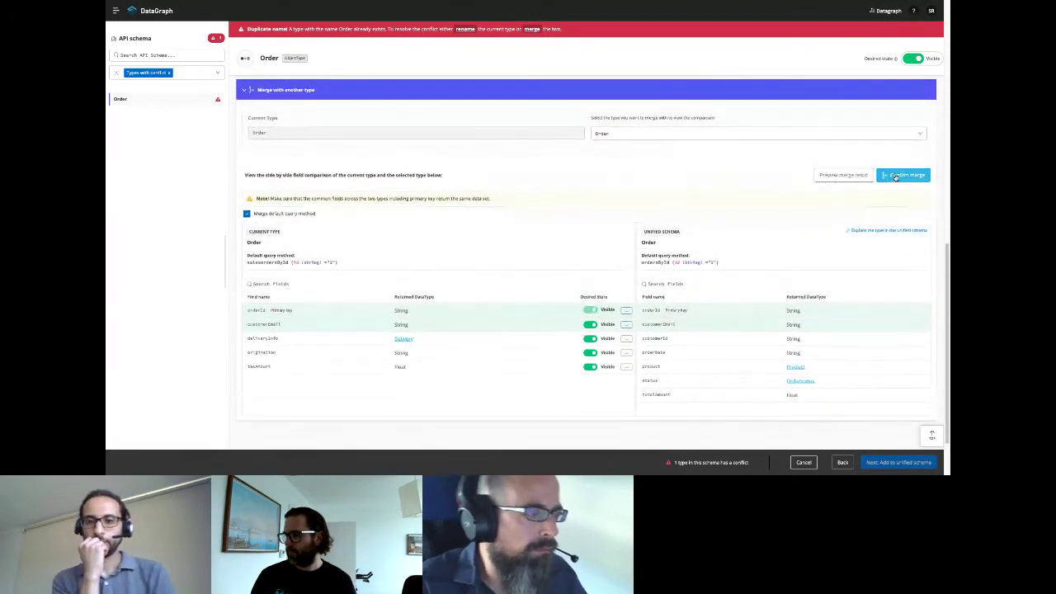
left_click(904, 175)
left_click(606, 138)
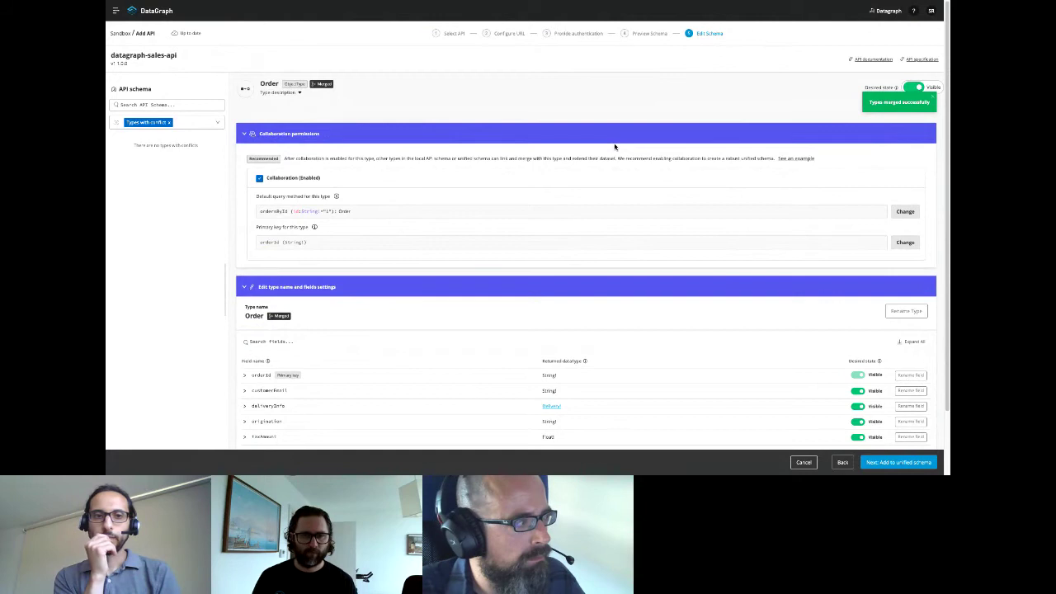
scroll(538, 268, "down", 1)
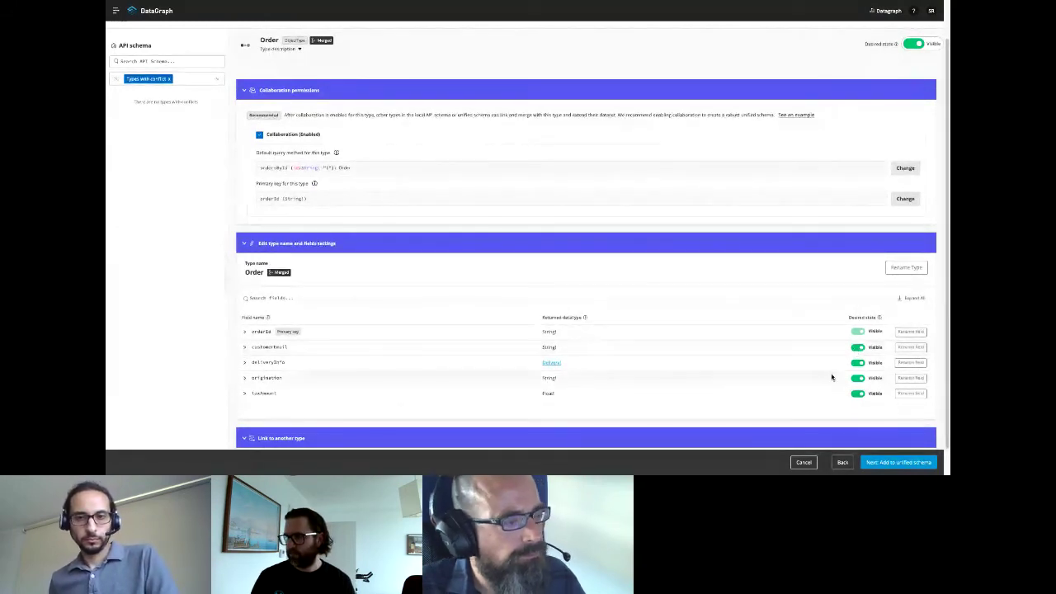
left_click(911, 378)
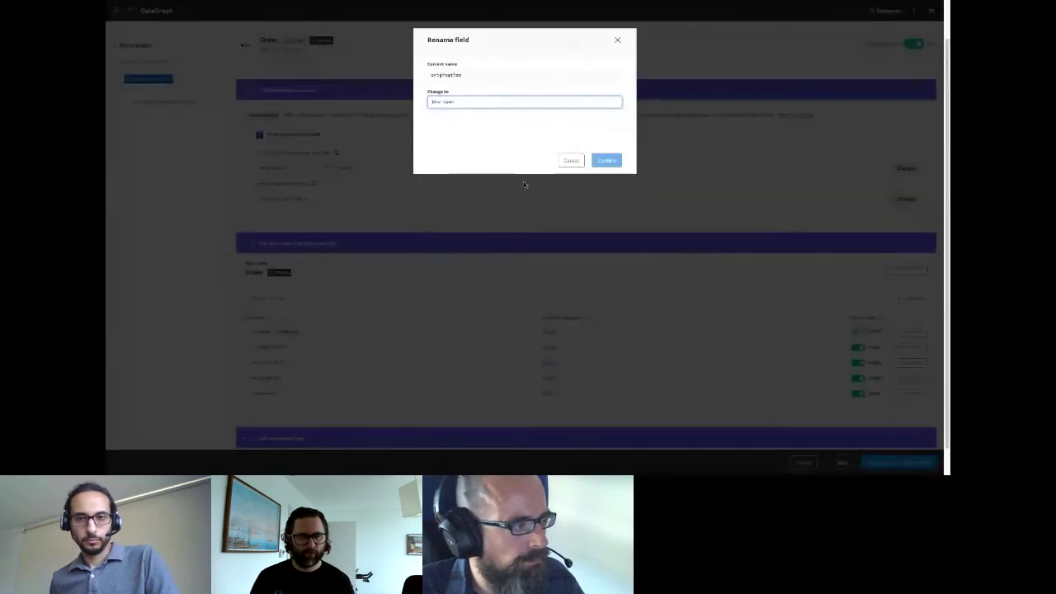
left_click(570, 160)
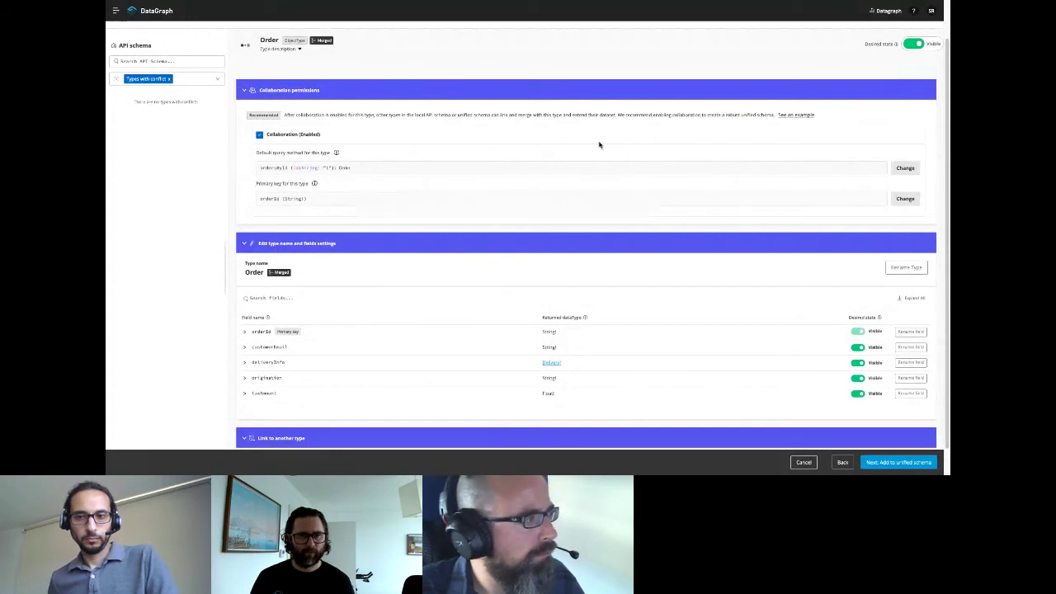
- Open the Delivery type returned by the Order type's deliveryInfo field and look over its fields
scroll(629, 305, "down", 1)
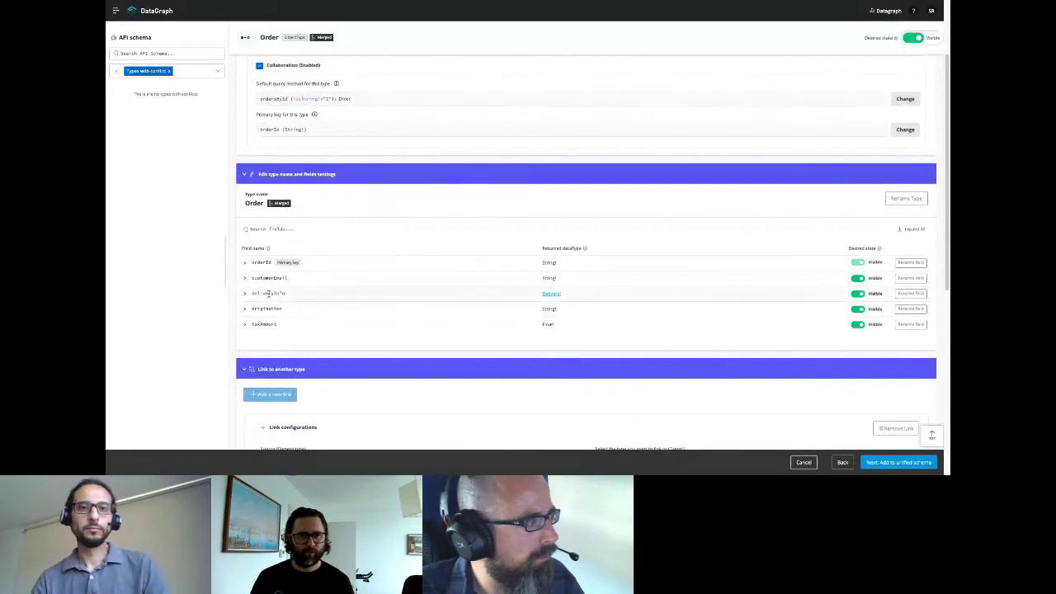
left_click(551, 294)
scroll(413, 287, "down", 1)
scroll(643, 274, "up", 1)
scroll(790, 245, "down", 1)
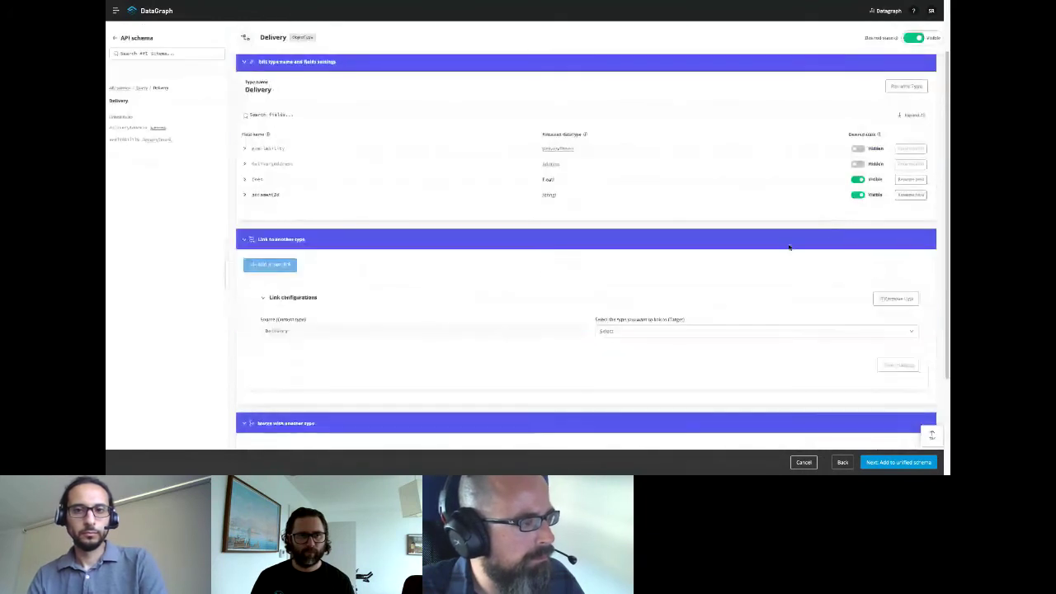
- Link the Delivery type to the Shipment type using shipmentId as the foreign key, and save the link
scroll(363, 346, "down", 2)
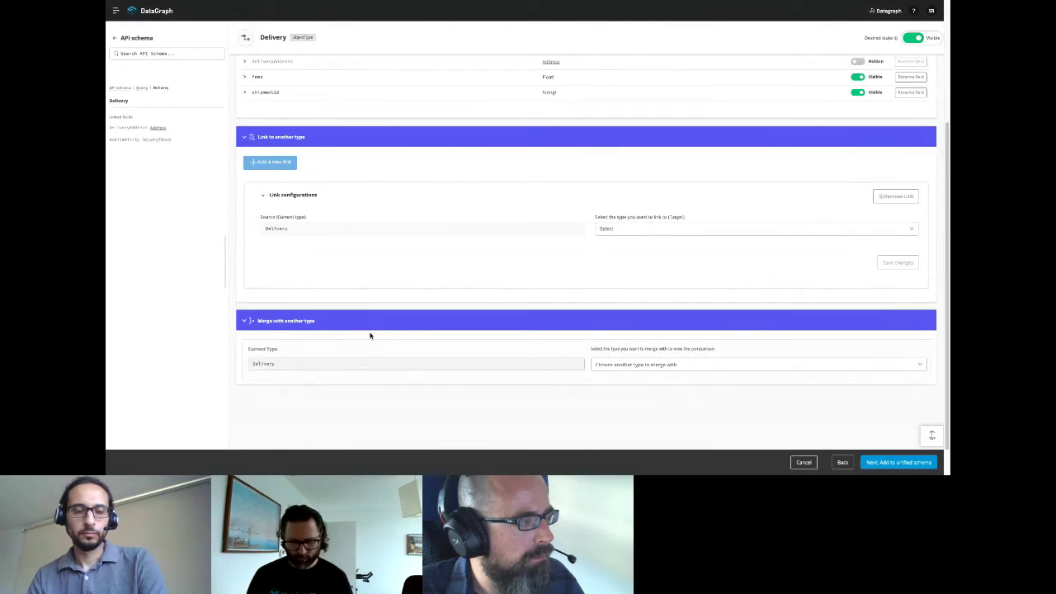
left_click(632, 229)
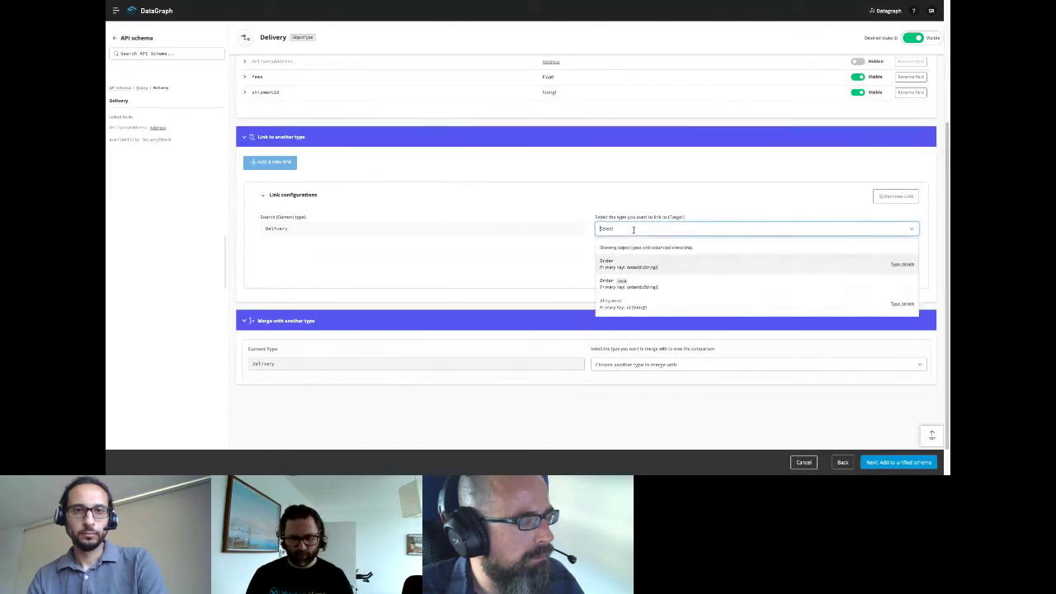
left_click(621, 303)
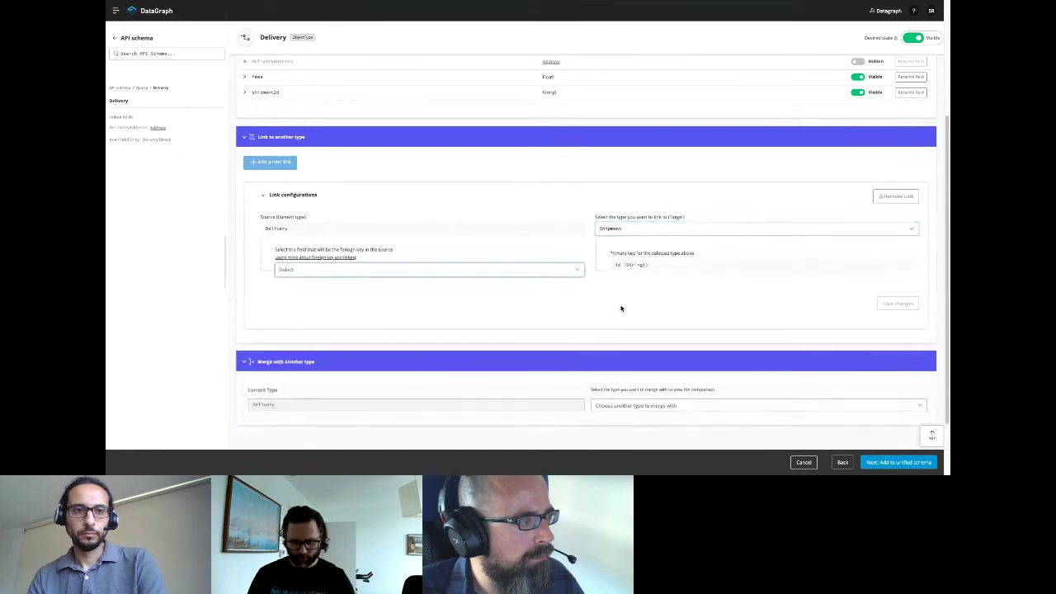
left_click(459, 269)
left_click(293, 304)
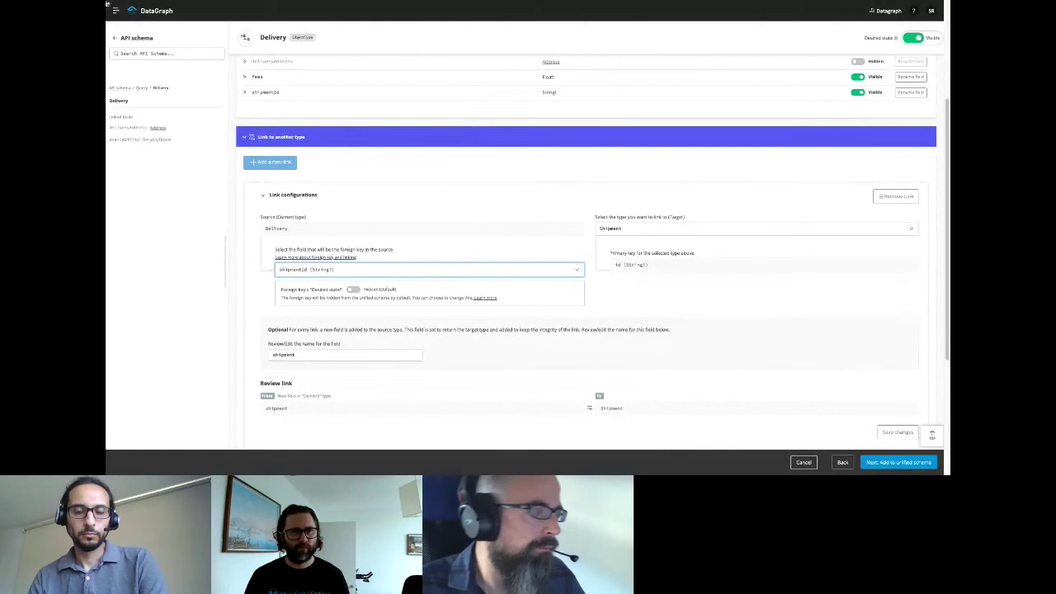
scroll(491, 98, "down", 2)
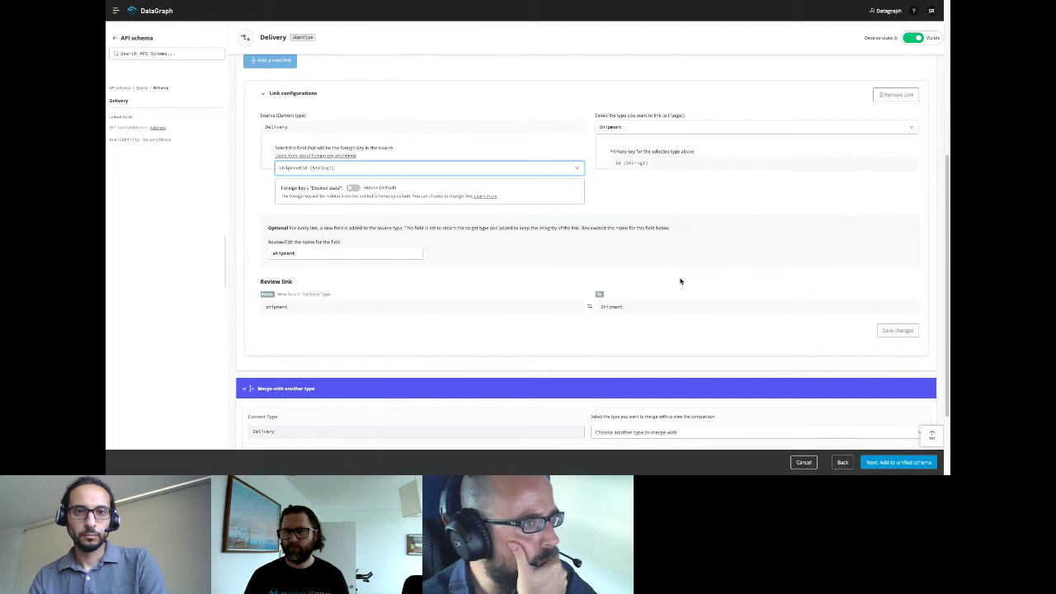
left_click(895, 333)
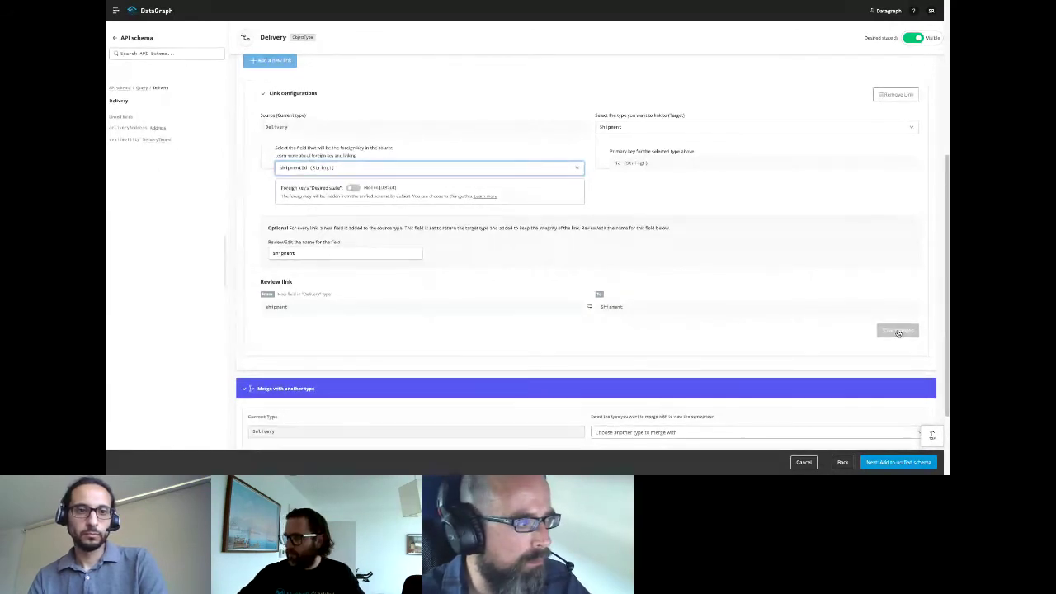
left_click(897, 331)
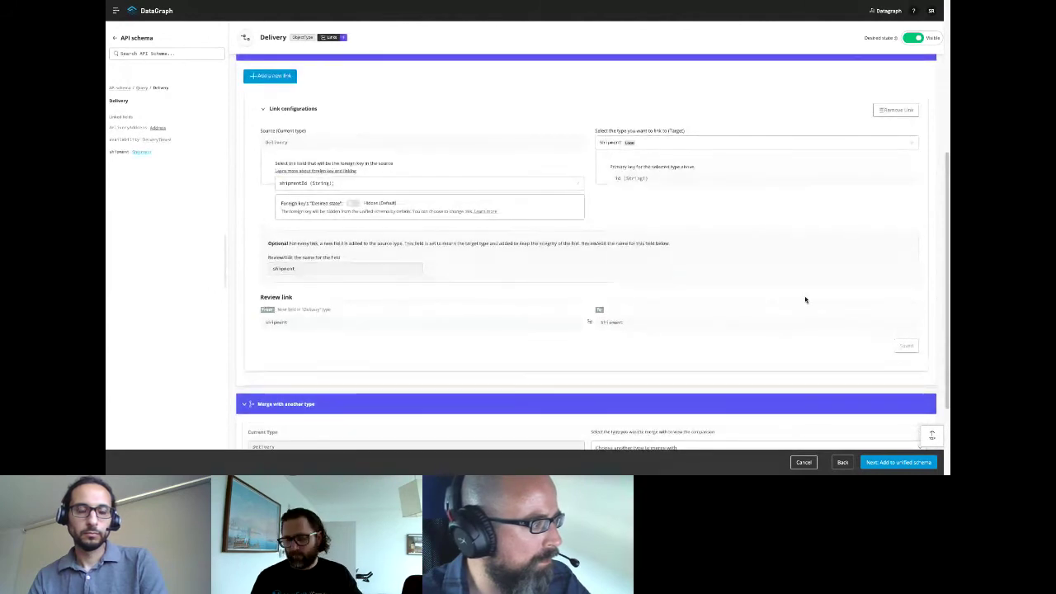
- Add the edited API schema to the unified schema and dismiss the update notice by proceeding to the unified schema
scroll(665, 281, "down", 3)
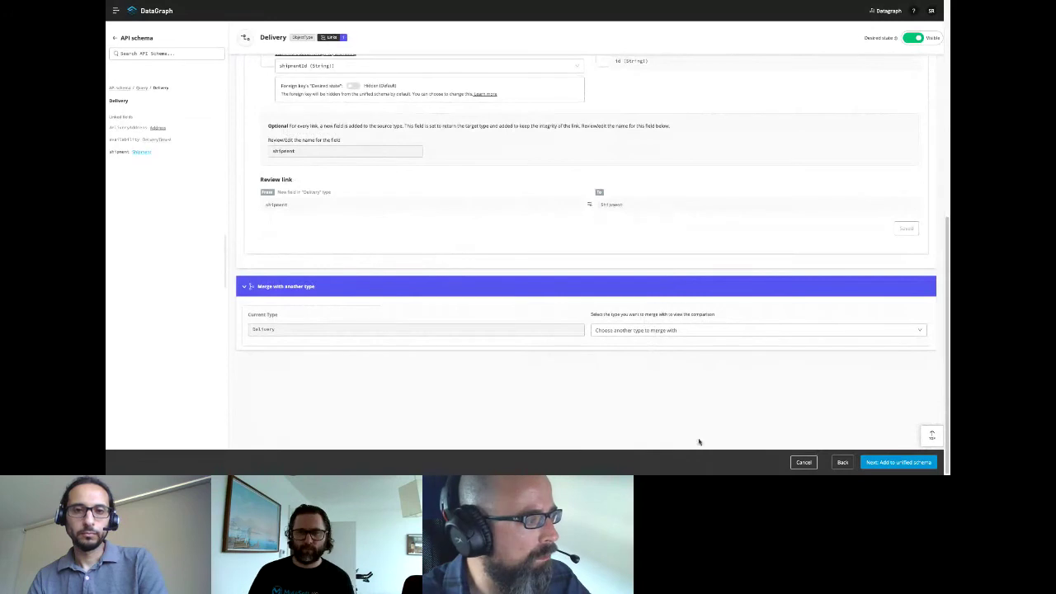
left_click(886, 463)
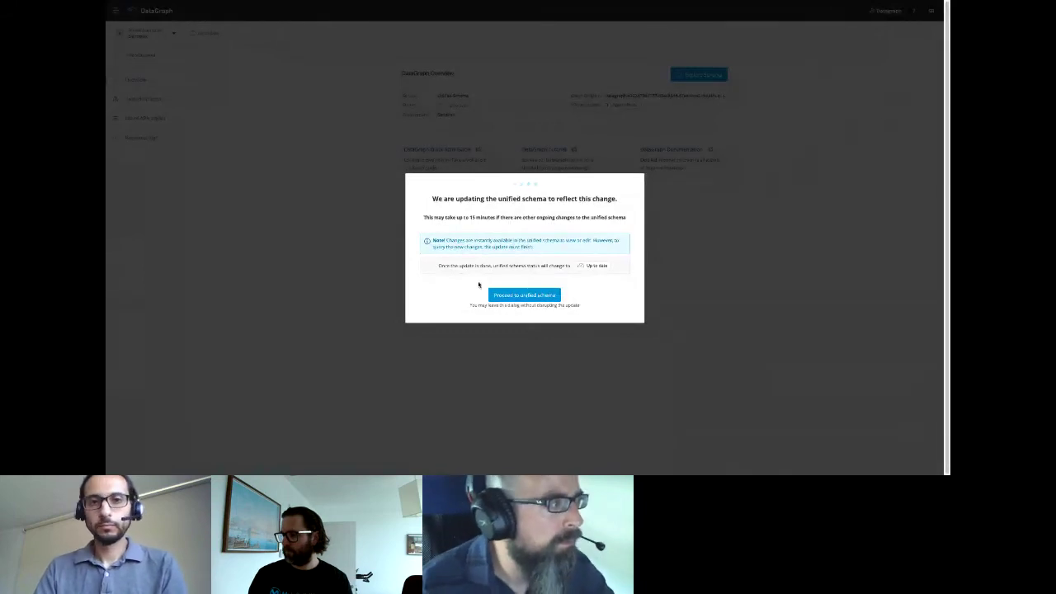
left_click(513, 297)
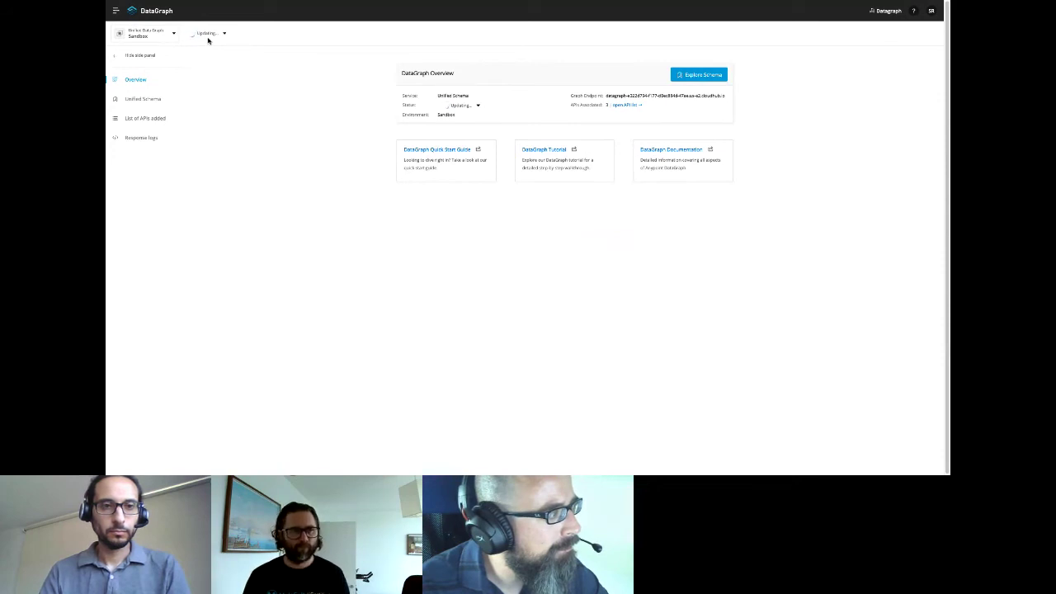
- Open the query editor from the unified schema and run the existing shipmentsById query
left_click(145, 101)
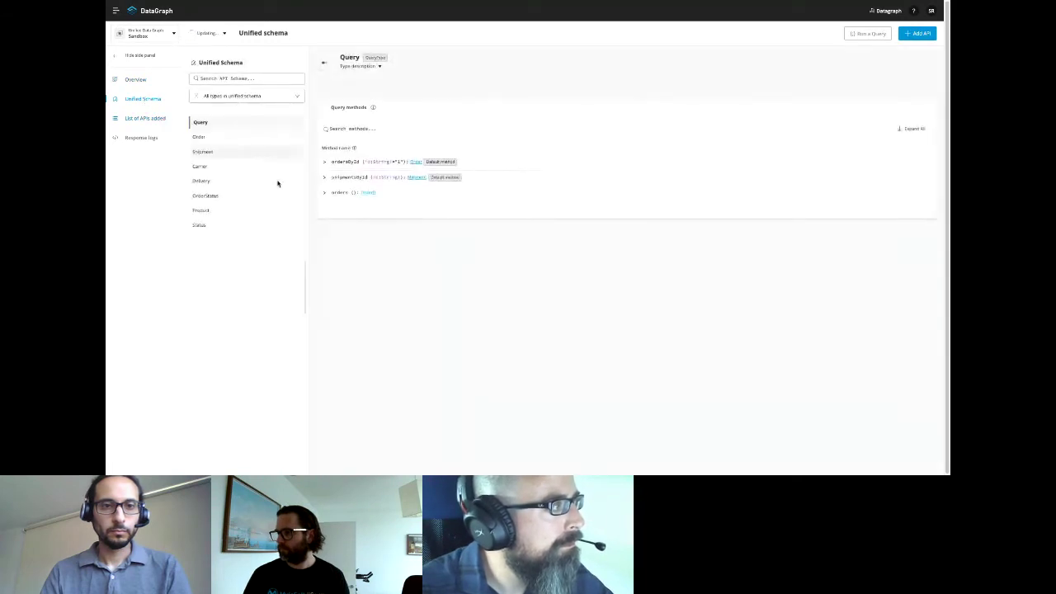
left_click(856, 35)
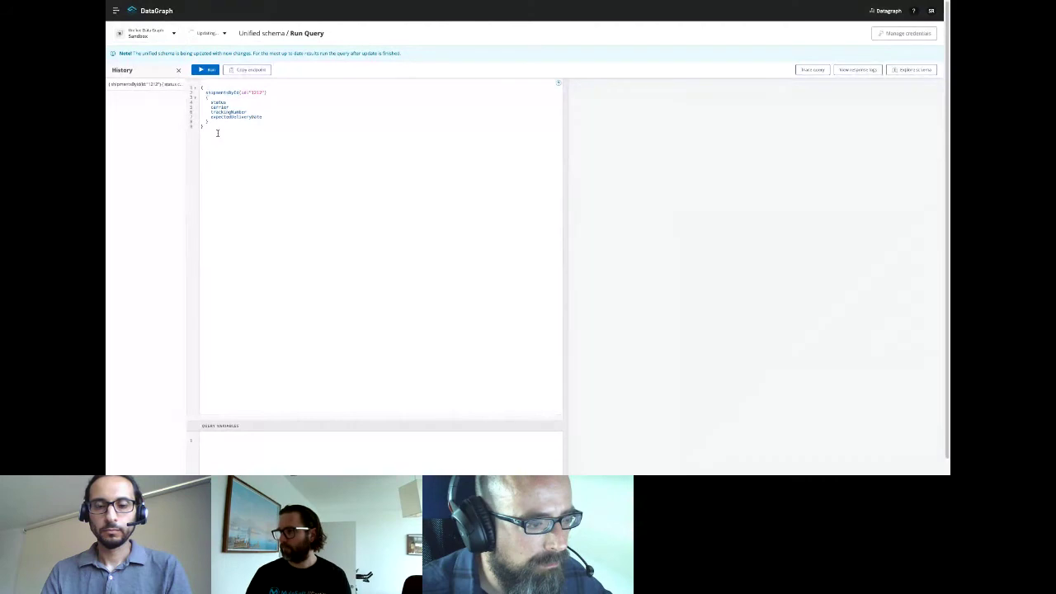
left_click(207, 69)
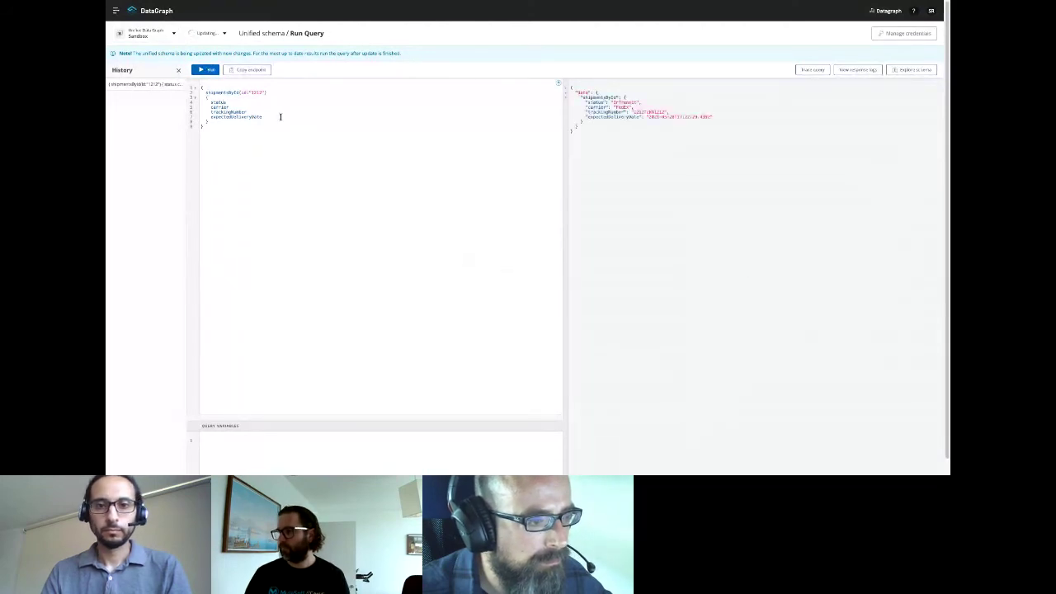
- Remove carrier, trackingNumber and expectedDeliveryDate from the shipmentsById query so it requests only status, and run it
left_click_drag(263, 117, 198, 108)
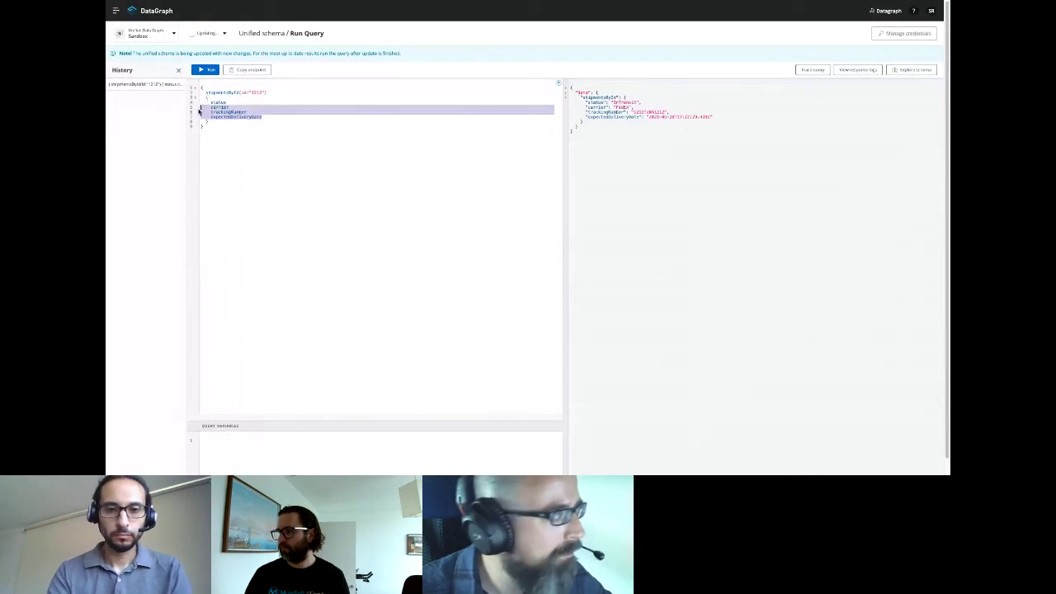
key("BackSpace")
left_click(207, 69)
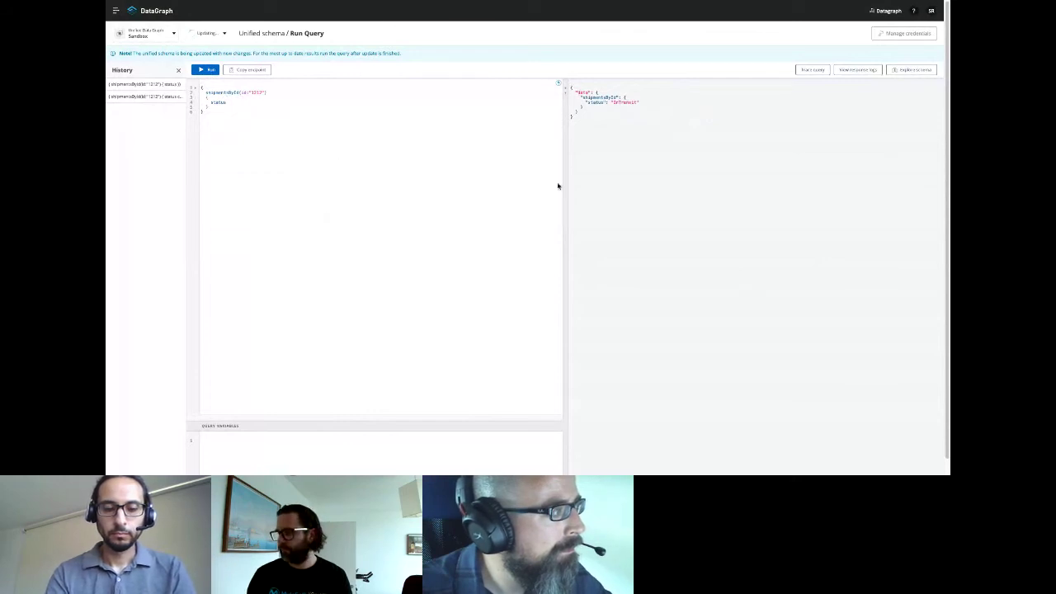
- Trace the response time of the status query in an enlarged trace area by running the query again
left_click(812, 70)
left_click_drag(525, 385, 523, 267)
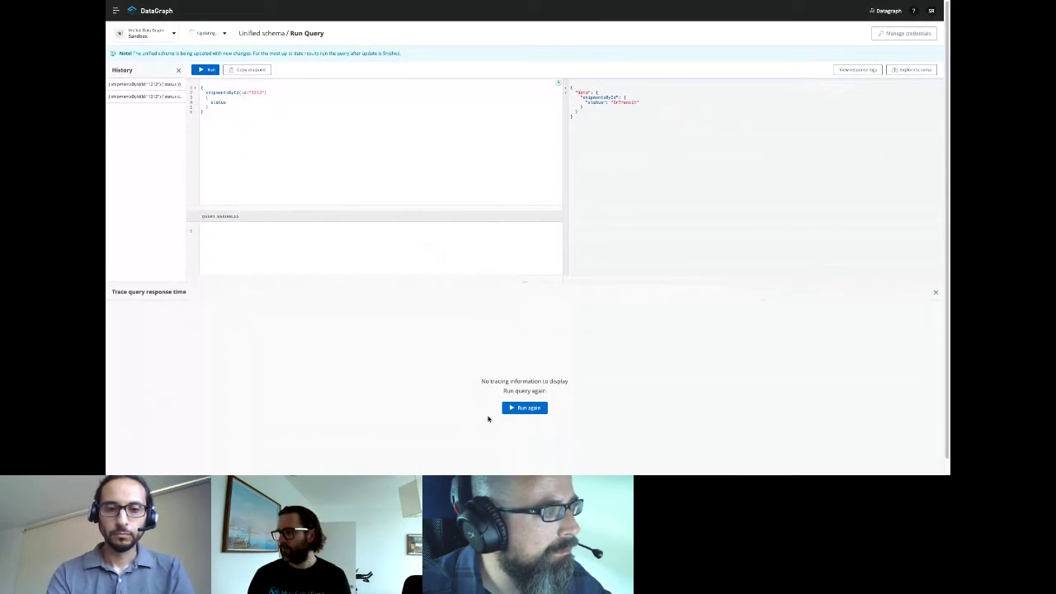
left_click(520, 410)
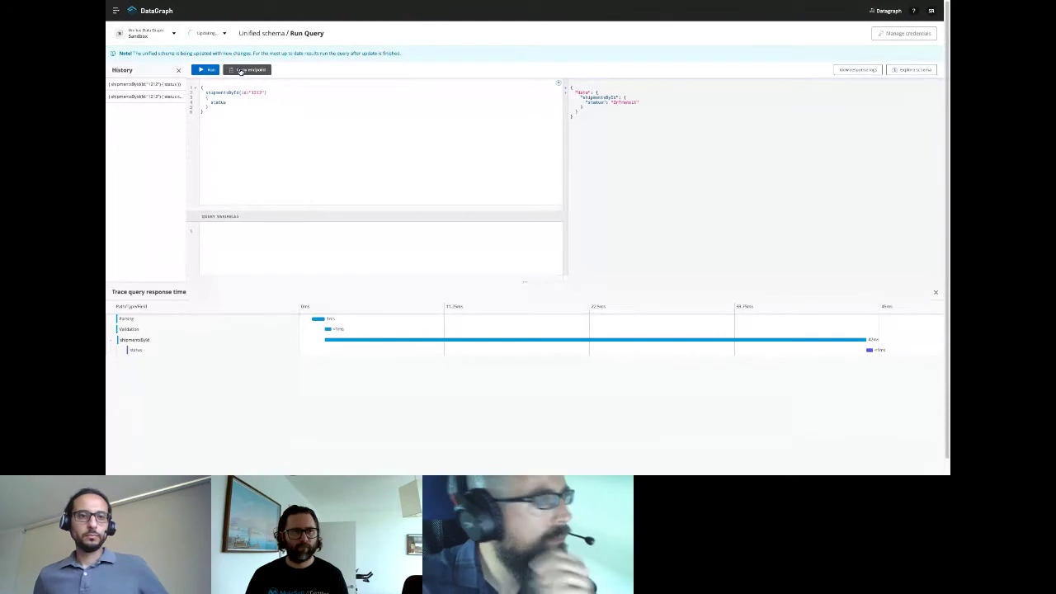
- View the details for using the status query outside the platform and select its data access endpoint URL
left_click(241, 71)
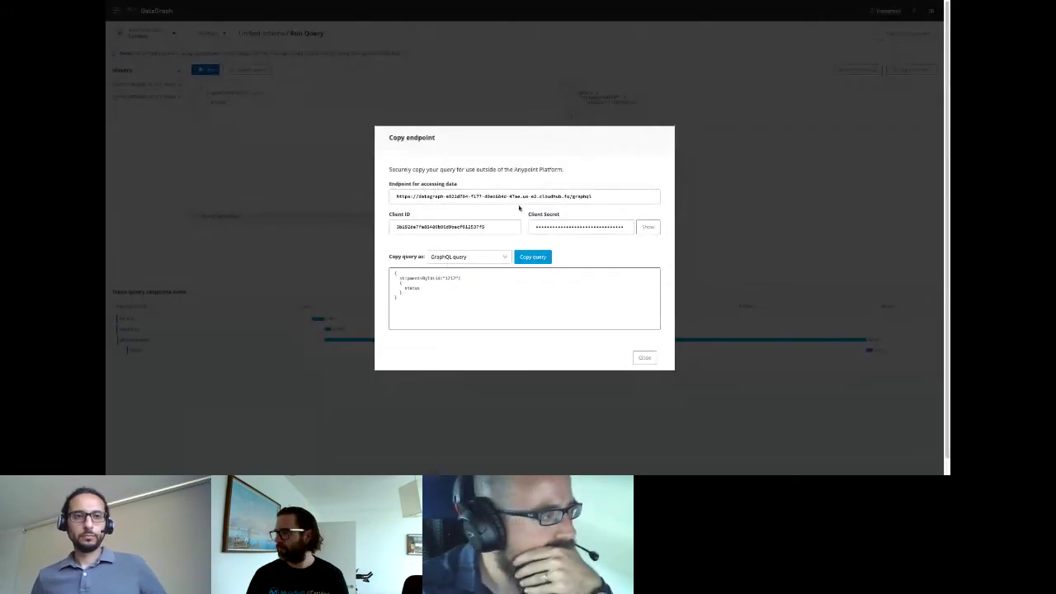
left_click(578, 196)
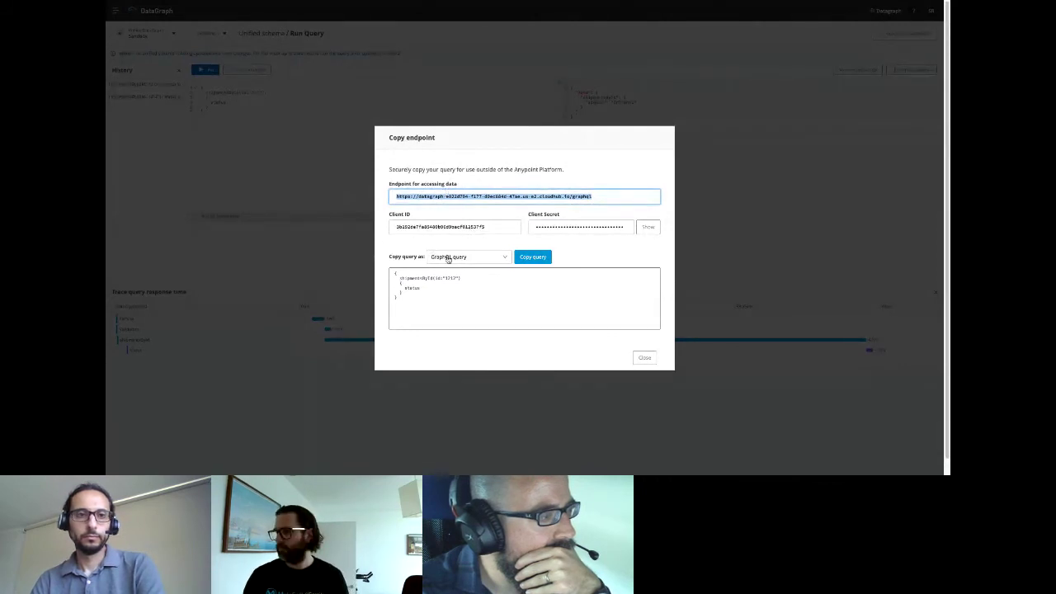
left_click(646, 359)
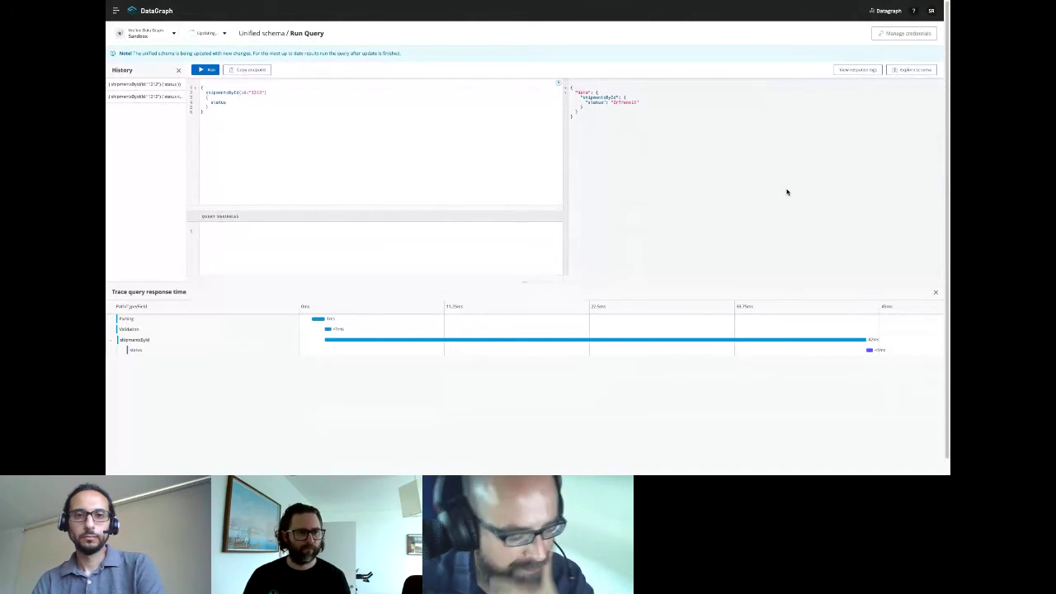
- Switch the query credentials to a new application named adg-meetup, leaving its optional details empty
left_click(900, 33)
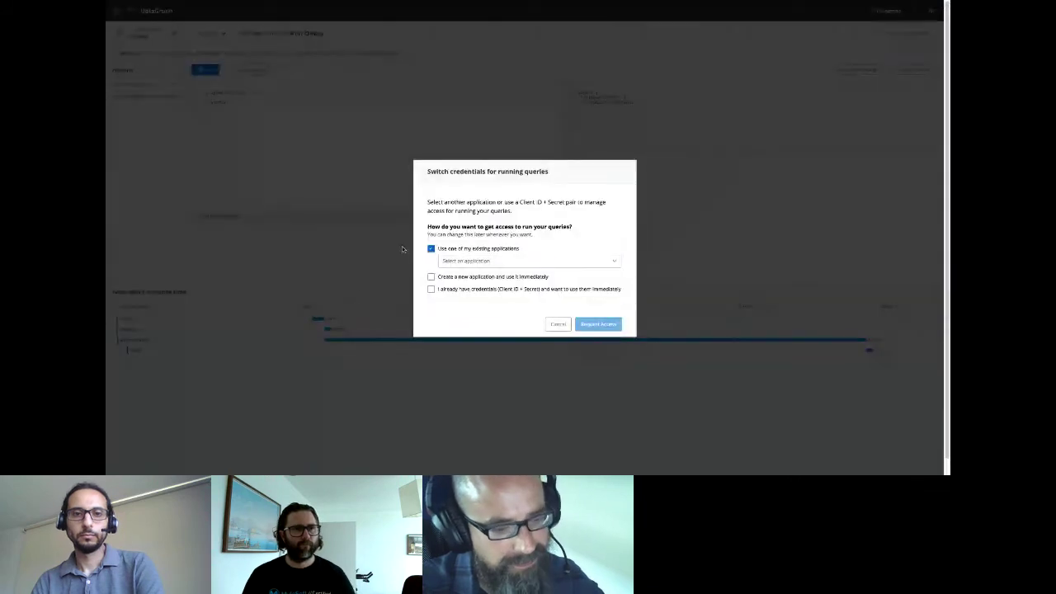
left_click(432, 277)
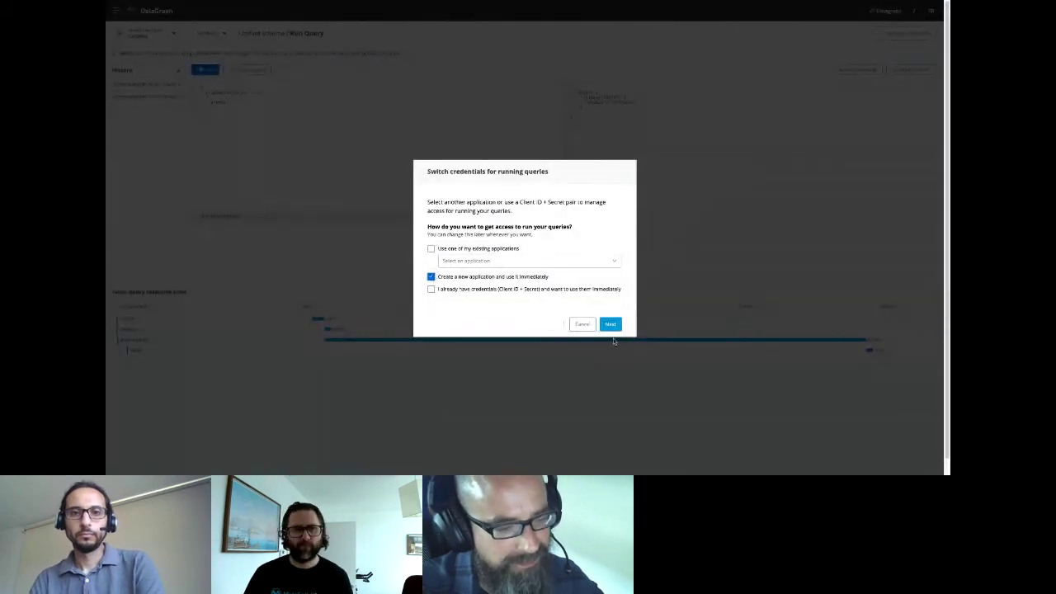
left_click(610, 325)
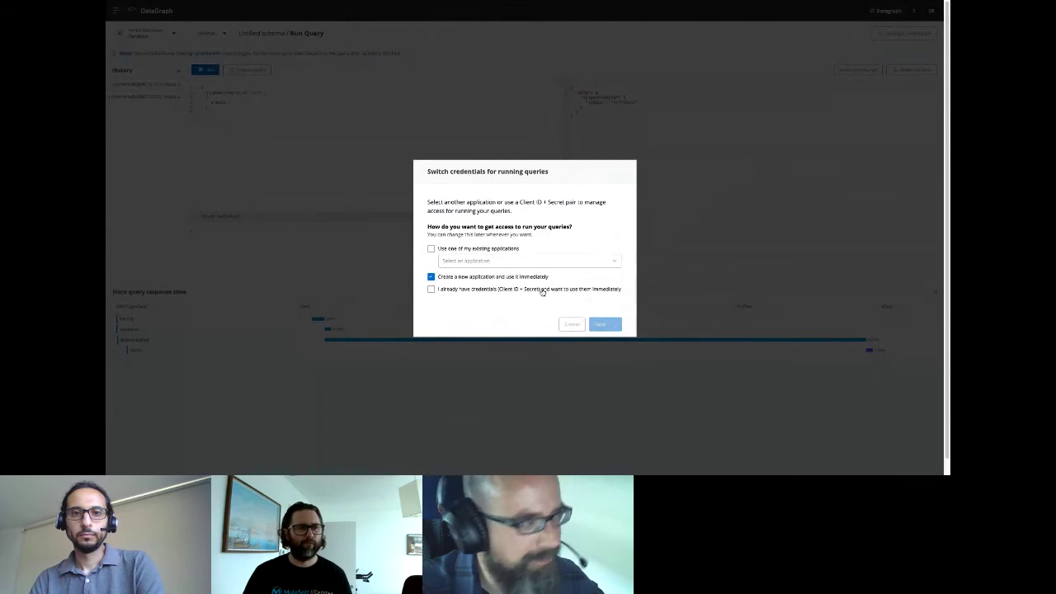
left_click(498, 219)
type("adg")
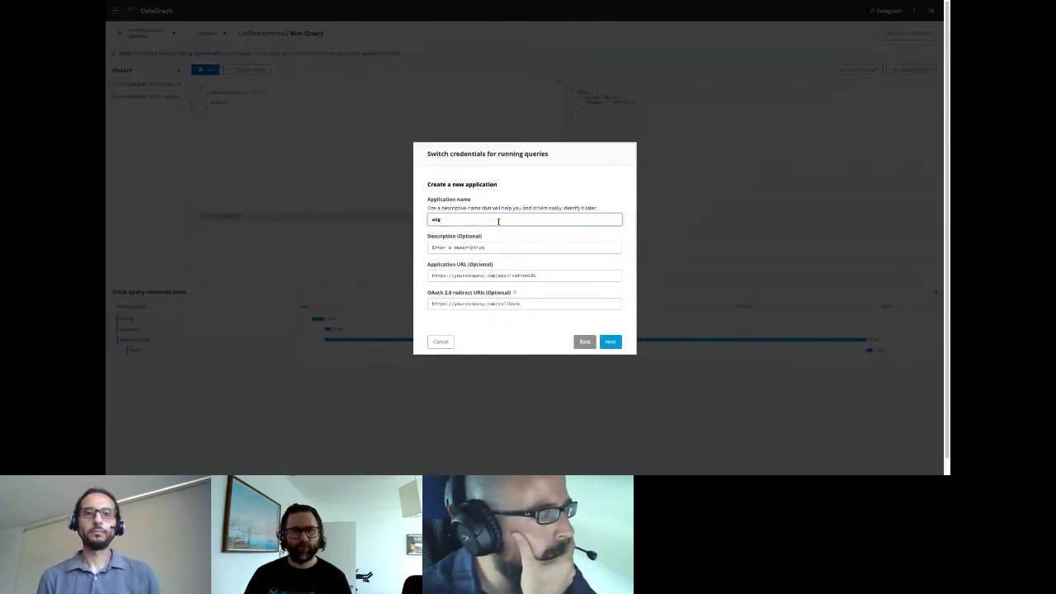
type(" meetup")
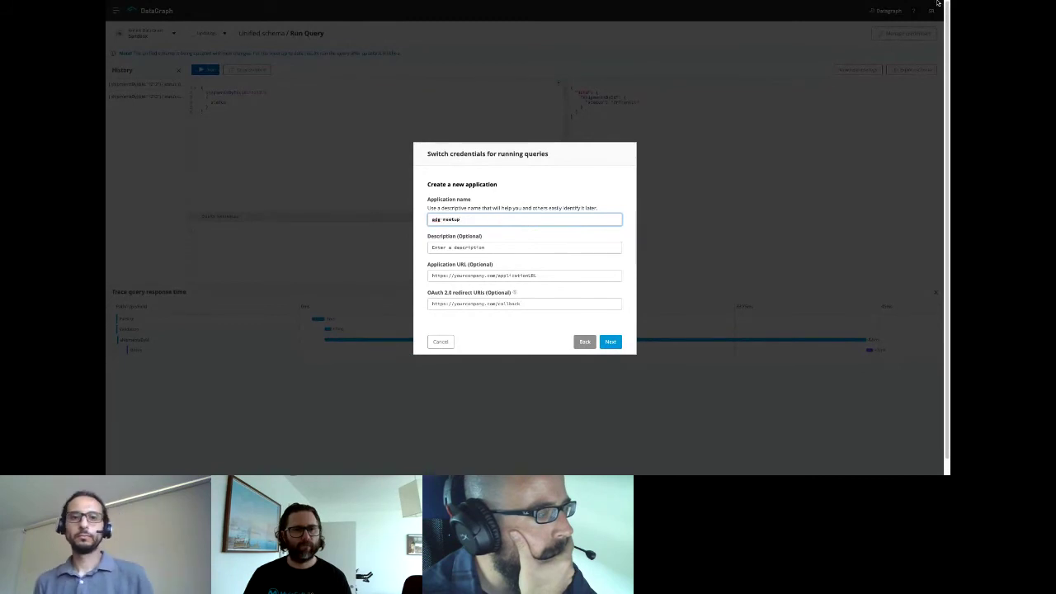
left_click(609, 342)
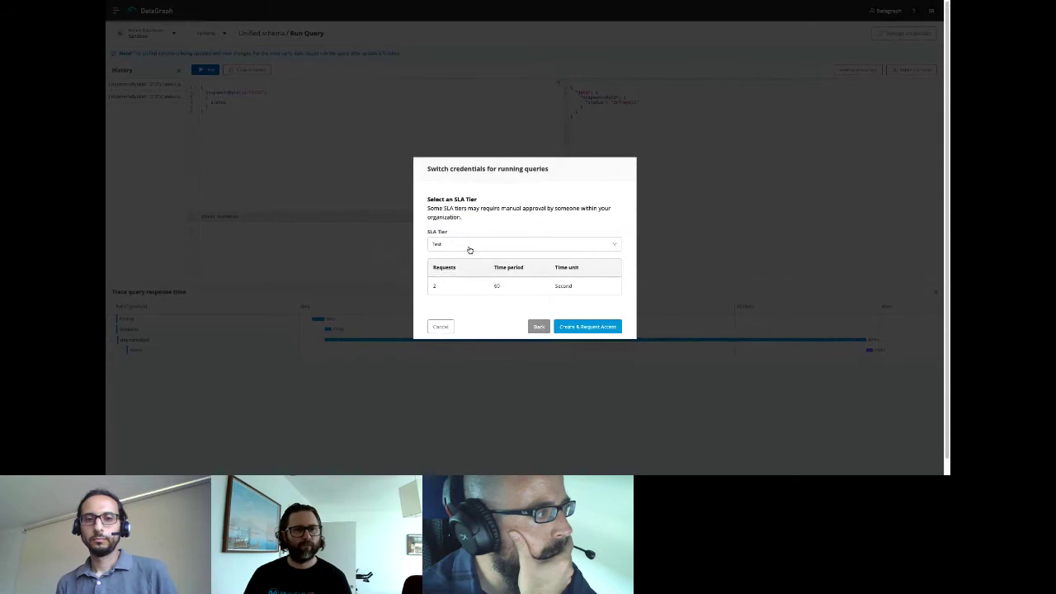
- Choose the Full SLA tier for the new application, submit the access request and dismiss the confirmation
left_click(469, 249)
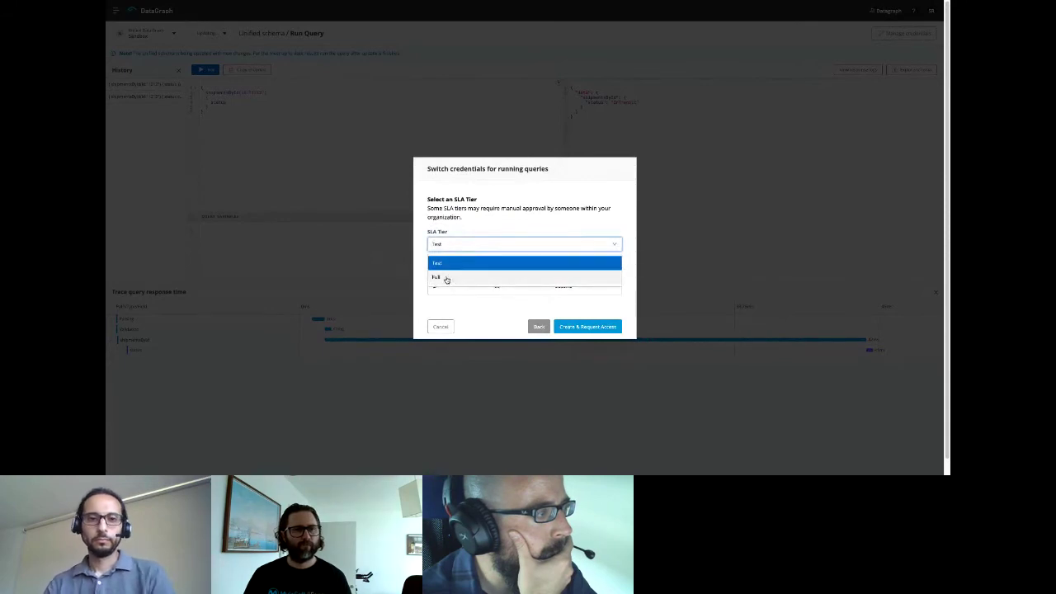
left_click(445, 278)
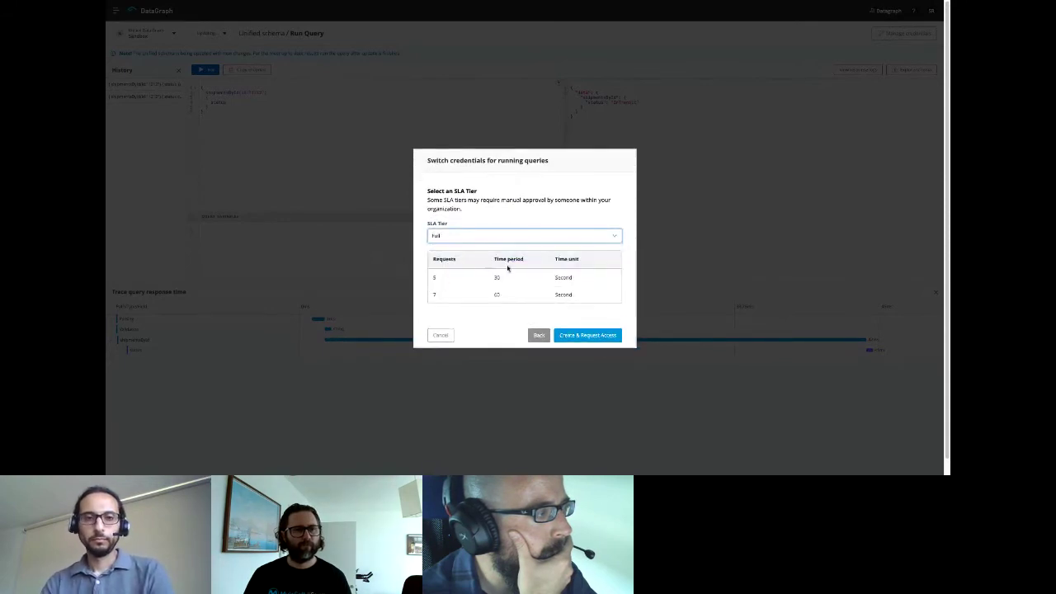
left_click(590, 337)
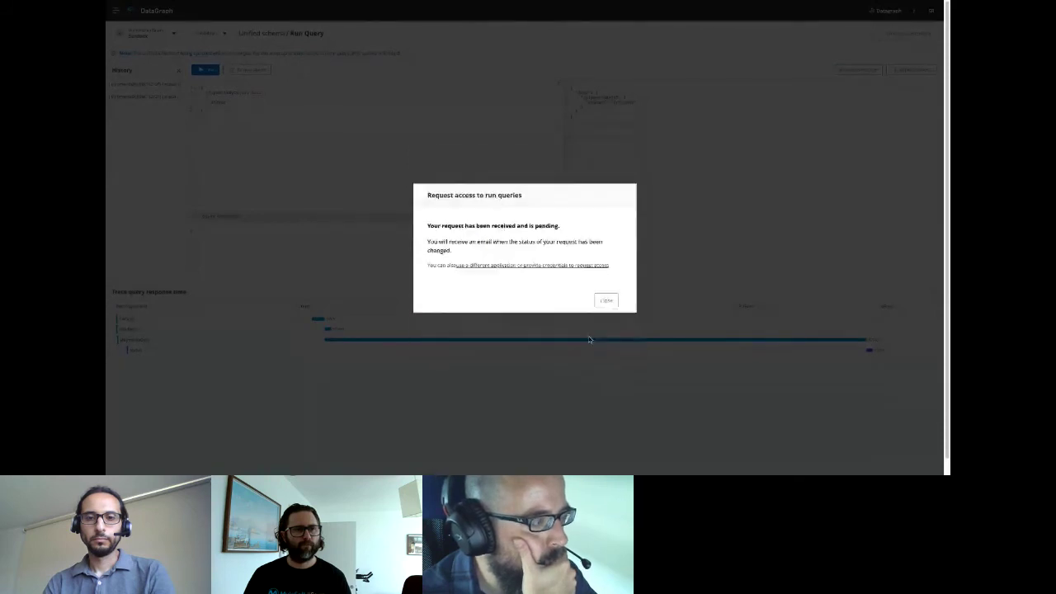
left_click(606, 301)
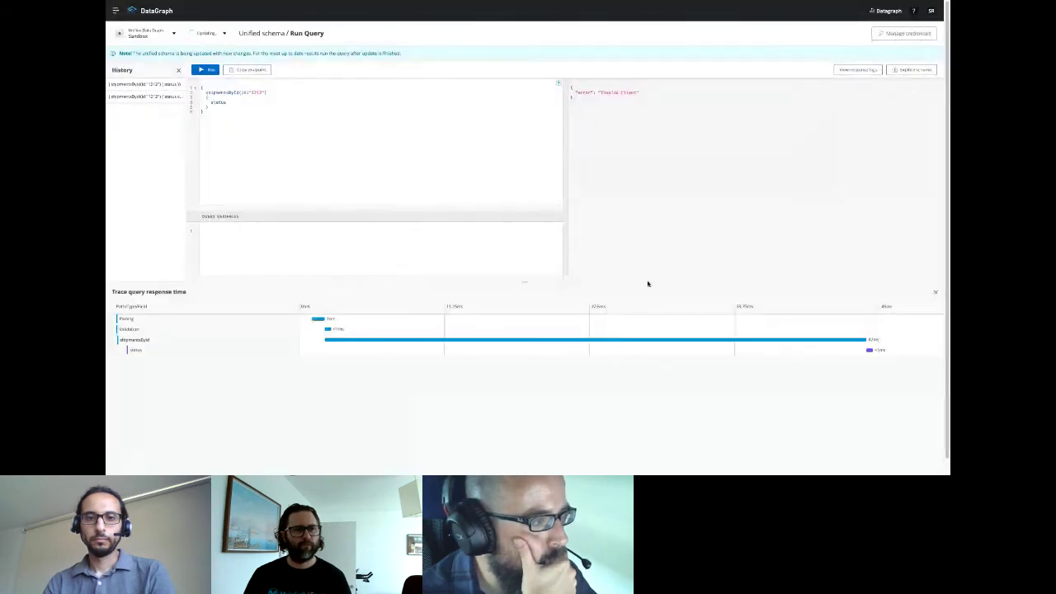
- Switch to API Manager's Sandbox environment and review the DataGraph policies and SLA tiers
left_click(116, 14)
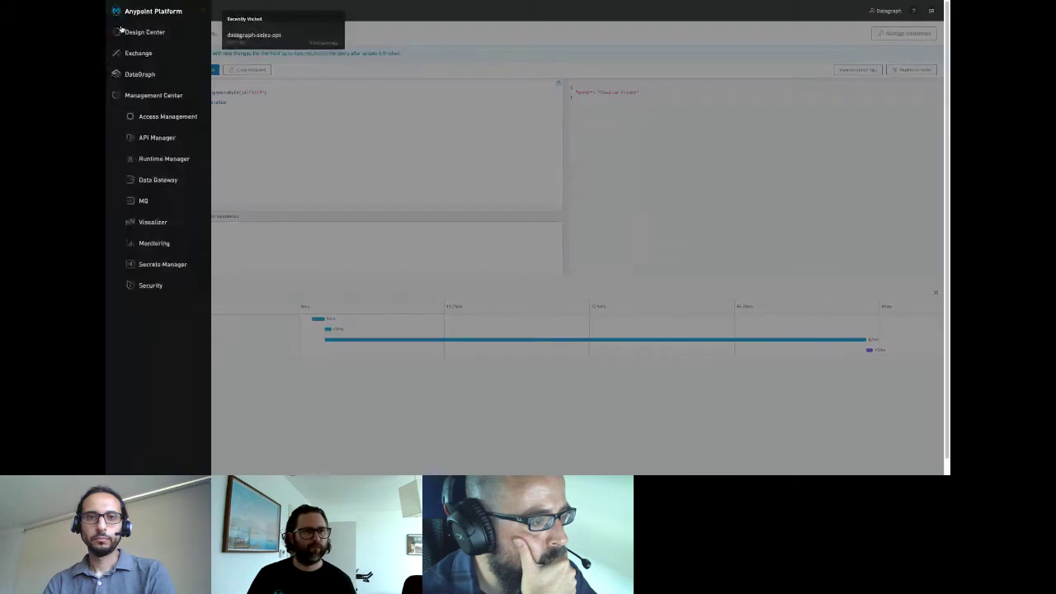
left_click(152, 138)
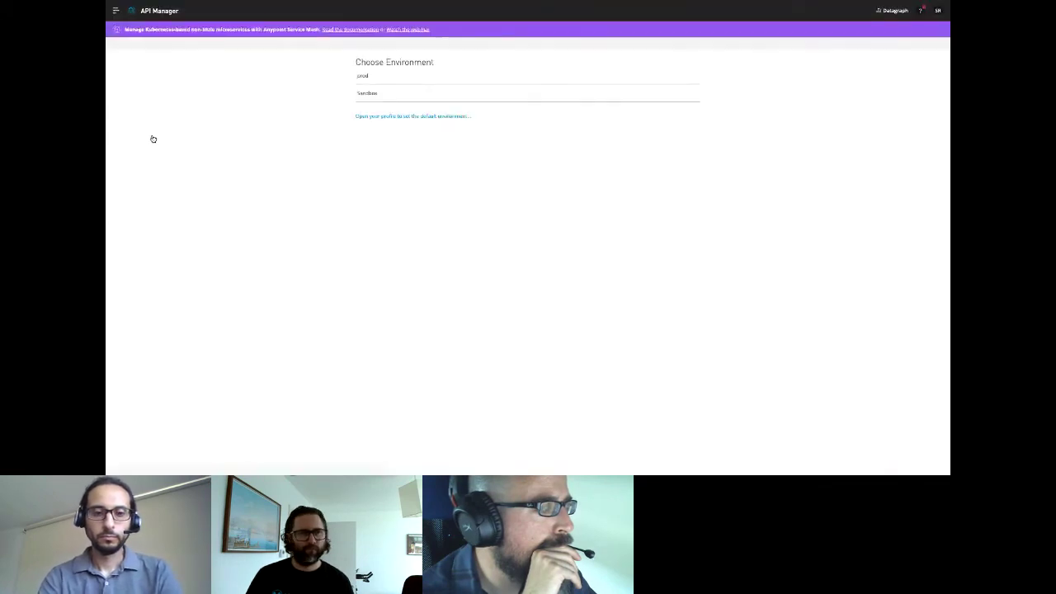
left_click(367, 98)
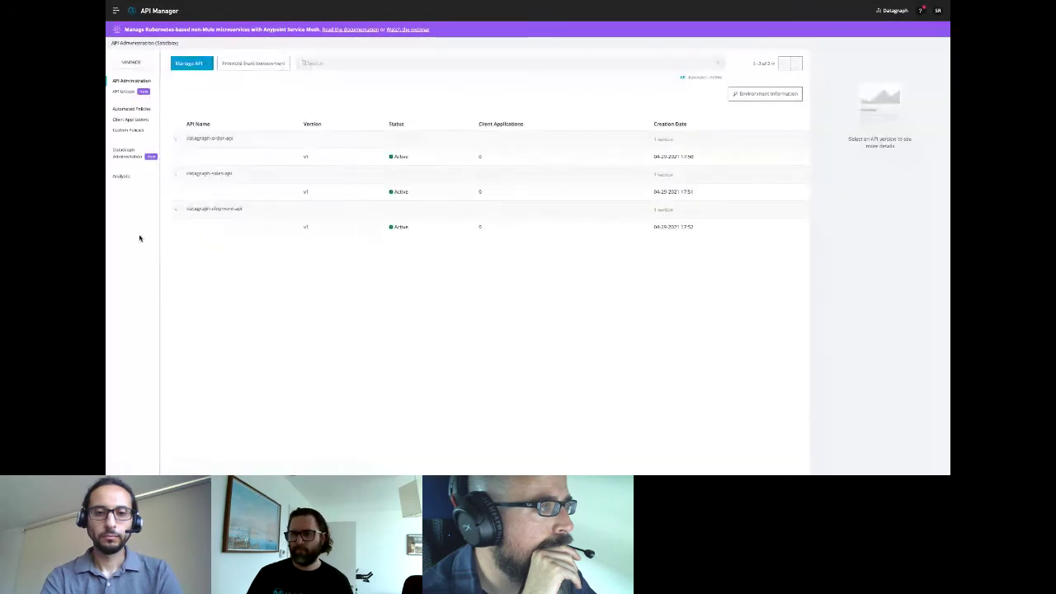
left_click(128, 155)
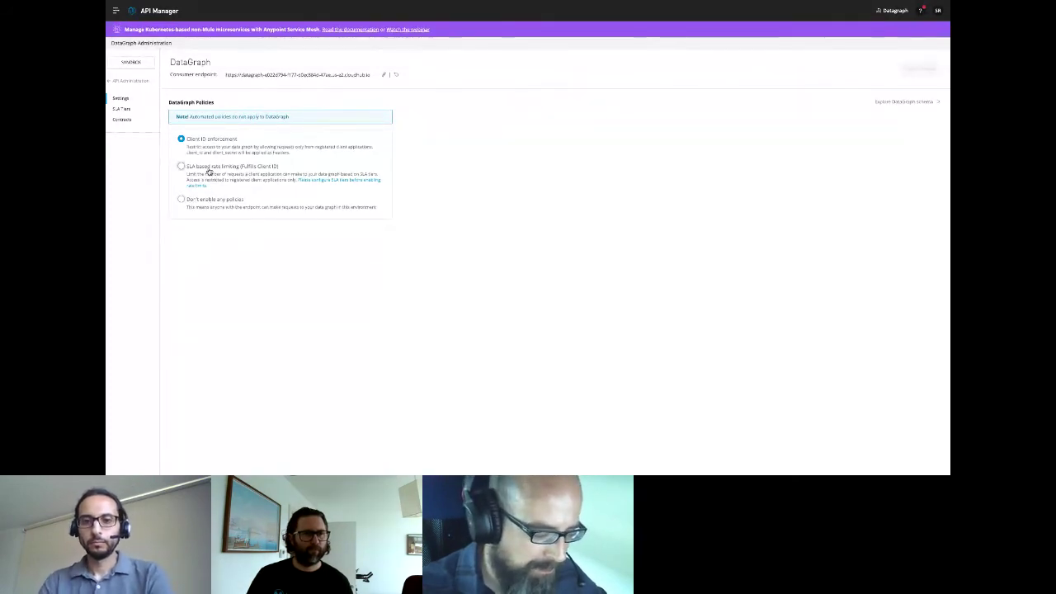
left_click(123, 110)
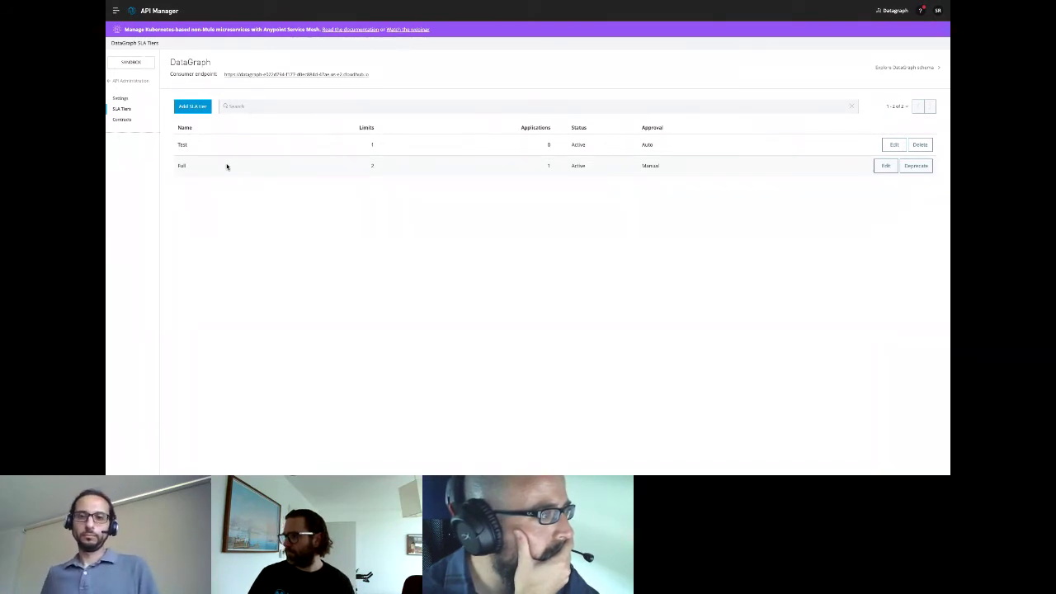
- Expand the adg-meetup and test-adg contracts in DataGraph administration and approve the adg-meetup request
left_click(123, 122)
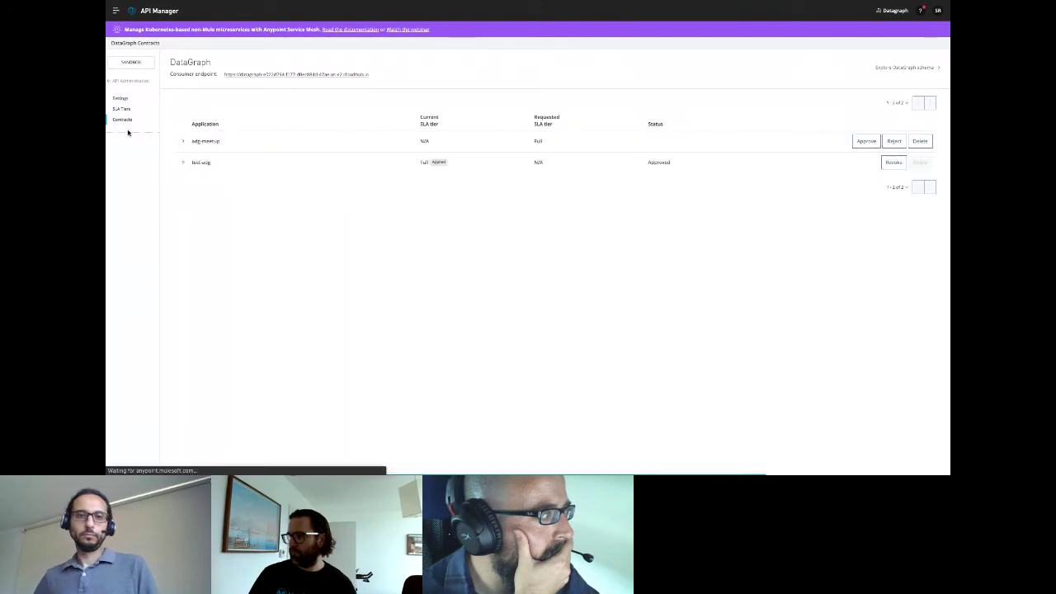
left_click(182, 143)
left_click(183, 219)
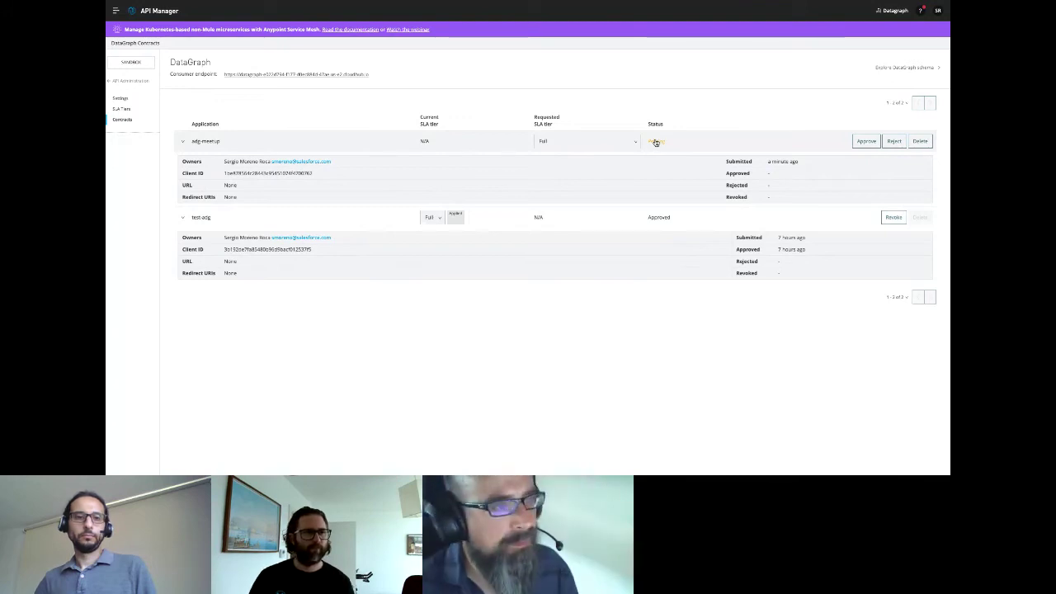
left_click(867, 142)
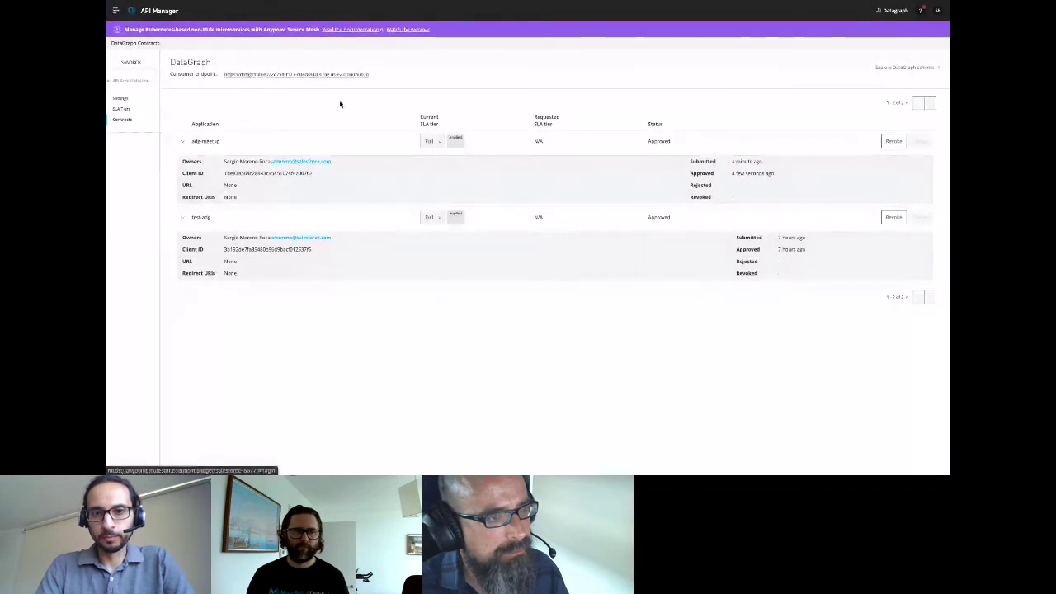
- Return to DataGraph from API Manager and open the query editor for the unified schema
left_click(910, 69)
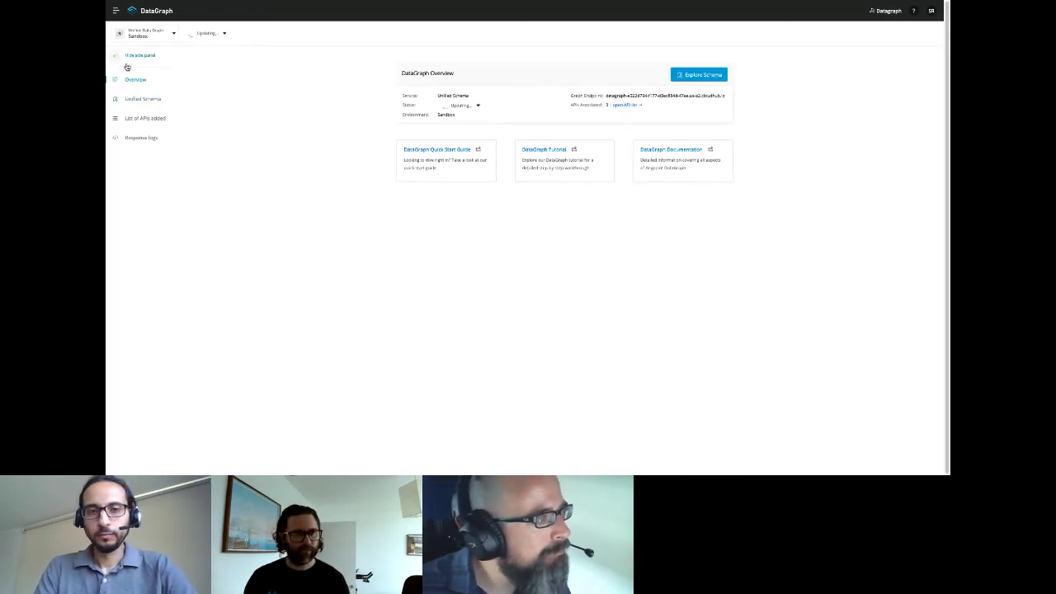
left_click(144, 99)
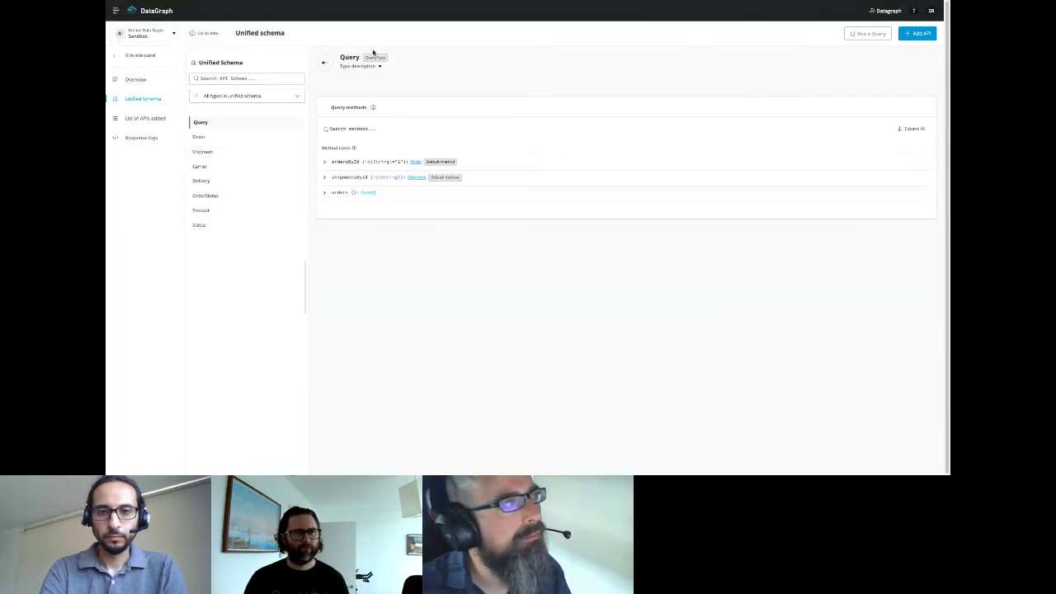
left_click(871, 33)
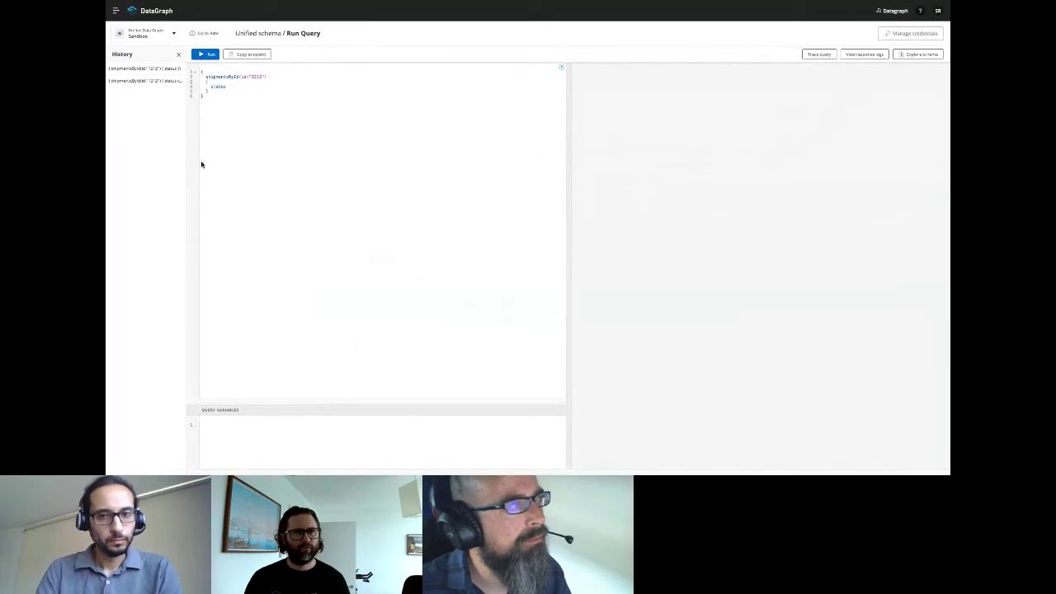
- Replace the shipmentsById query with the complete ordersById query copied from the TextEdit notes
key("super+Tab")
key("super+Tab")
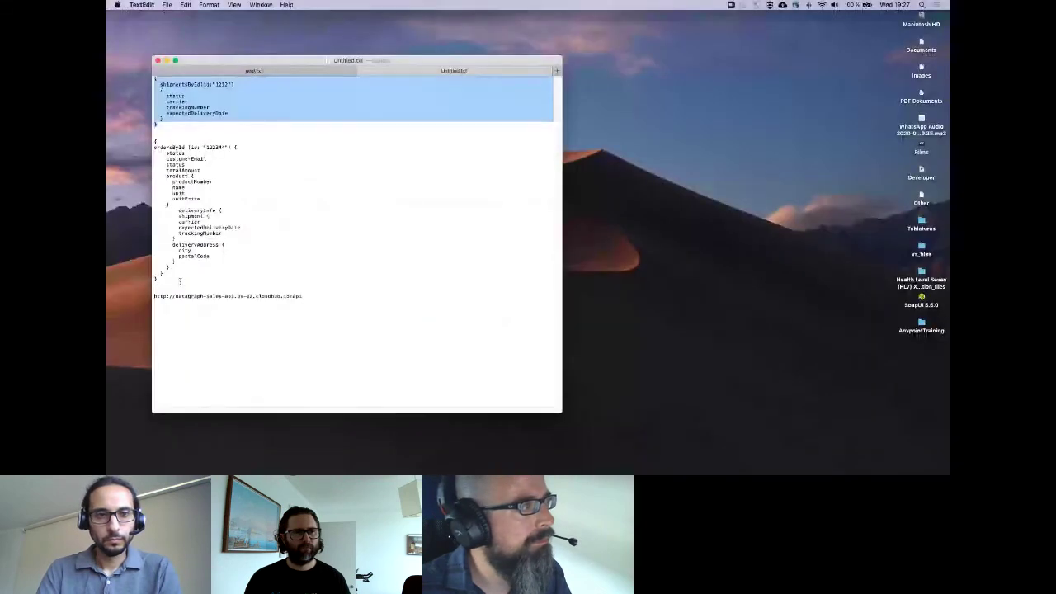
left_click_drag(179, 282, 153, 147)
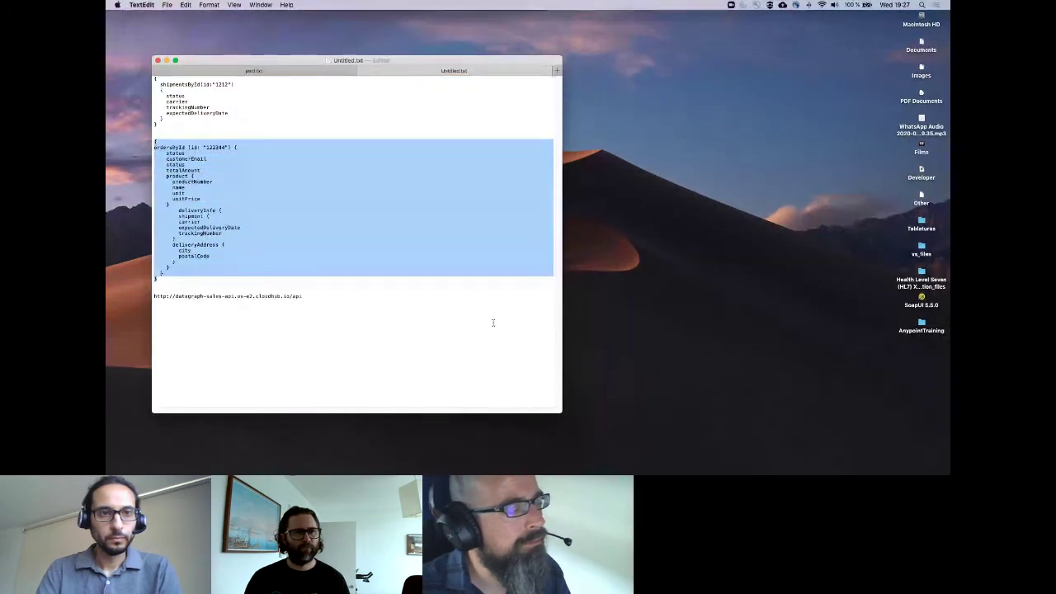
key("ctrl+Right")
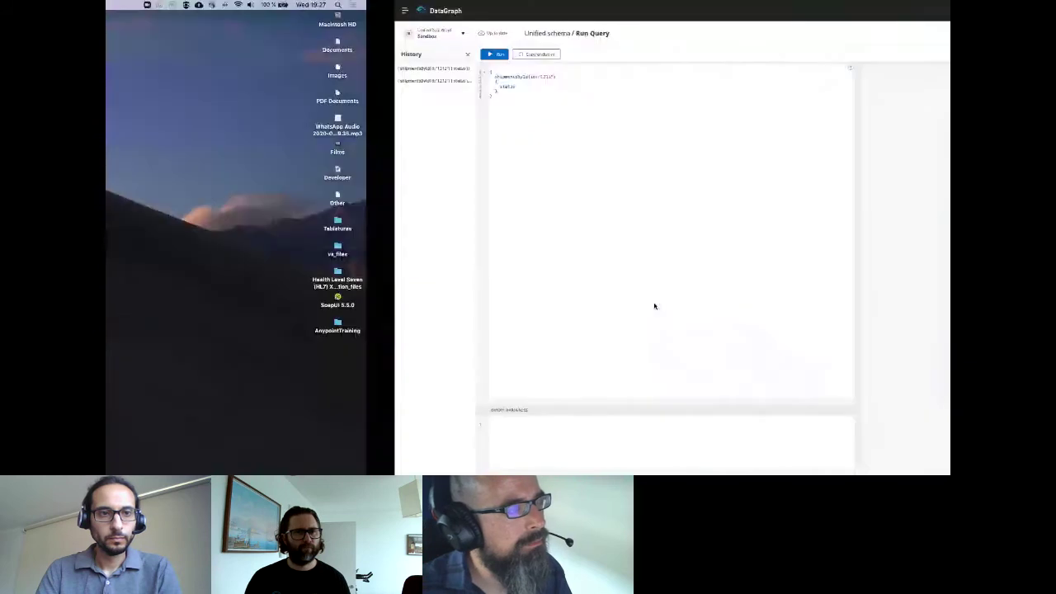
key("super+a")
key("super+v")
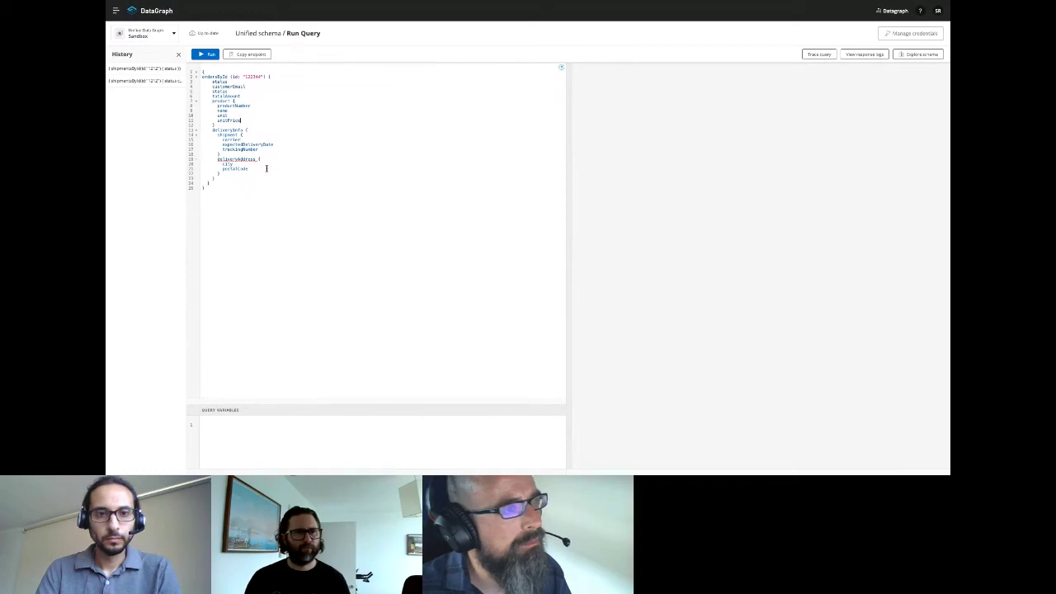
key("Return")
type("n")
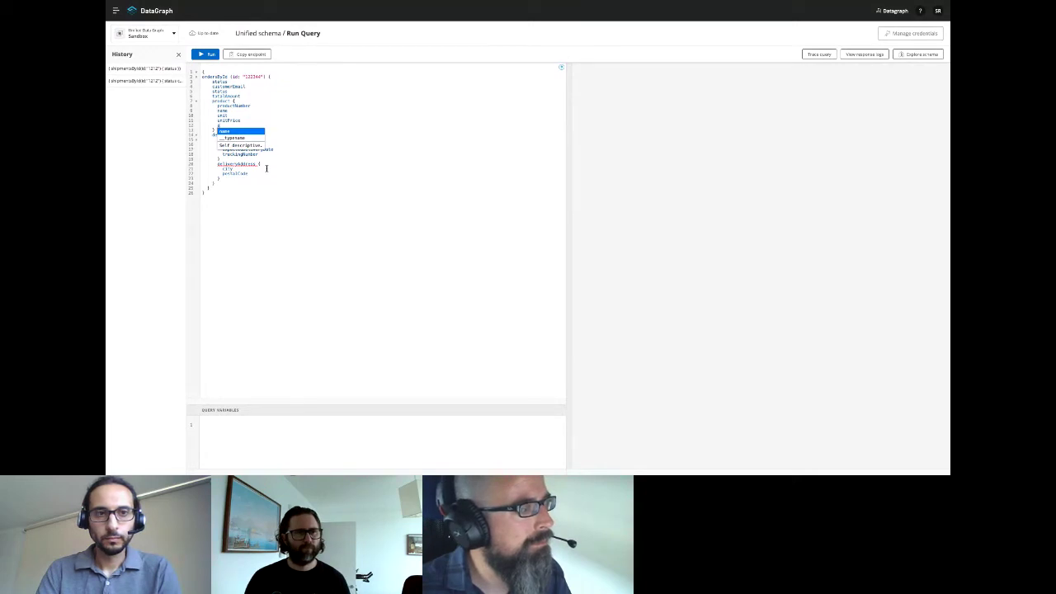
key("BackSpace")
key("BackSpace")
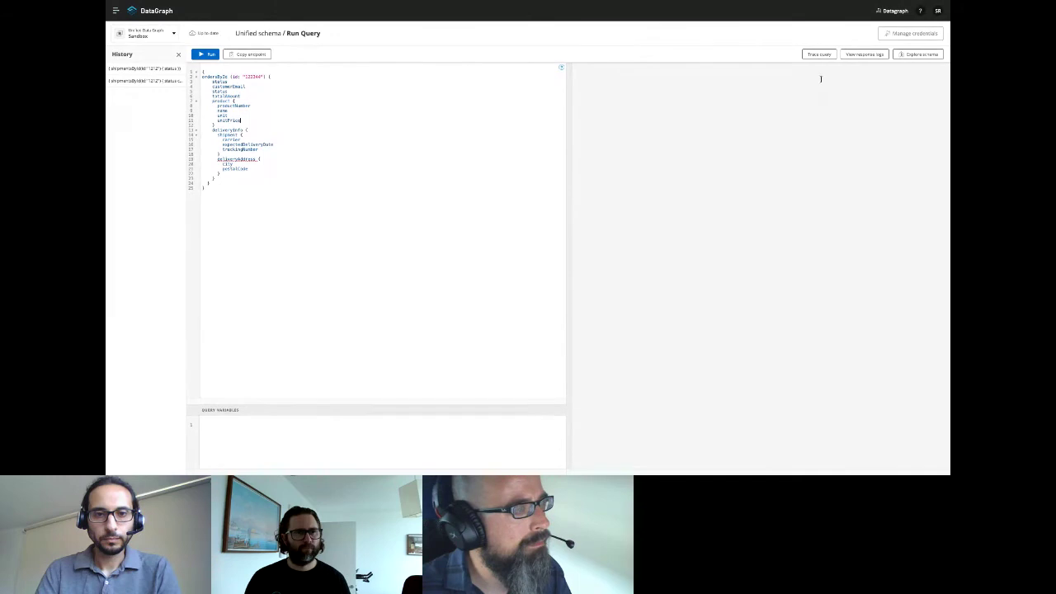
- Run the ordersById query, remove its deliveryAddress block with city and postalCode, run it again and highlight shipment in the response
left_click(206, 55)
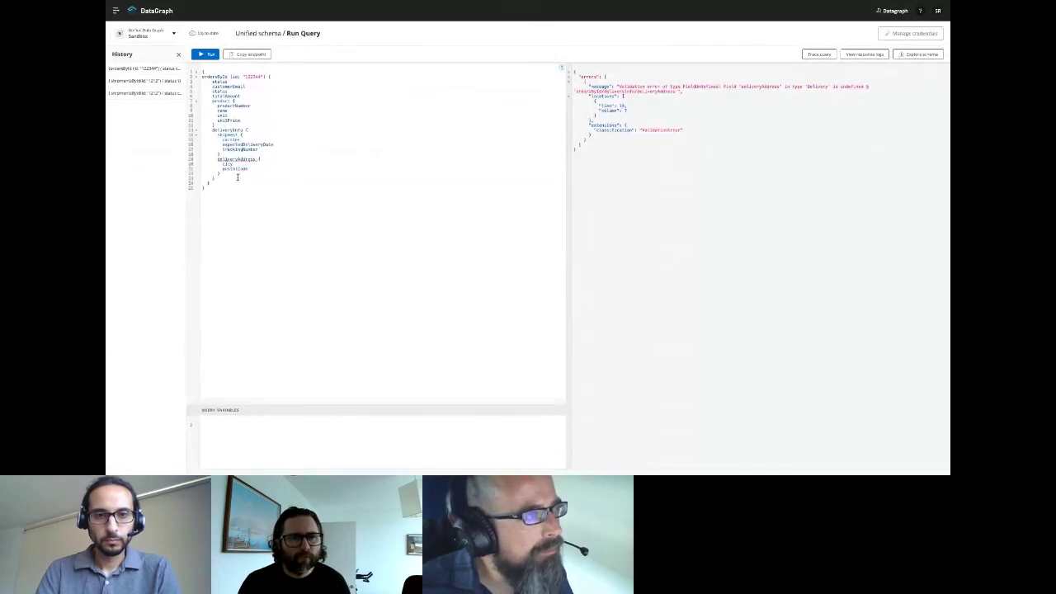
left_click_drag(234, 176, 196, 162)
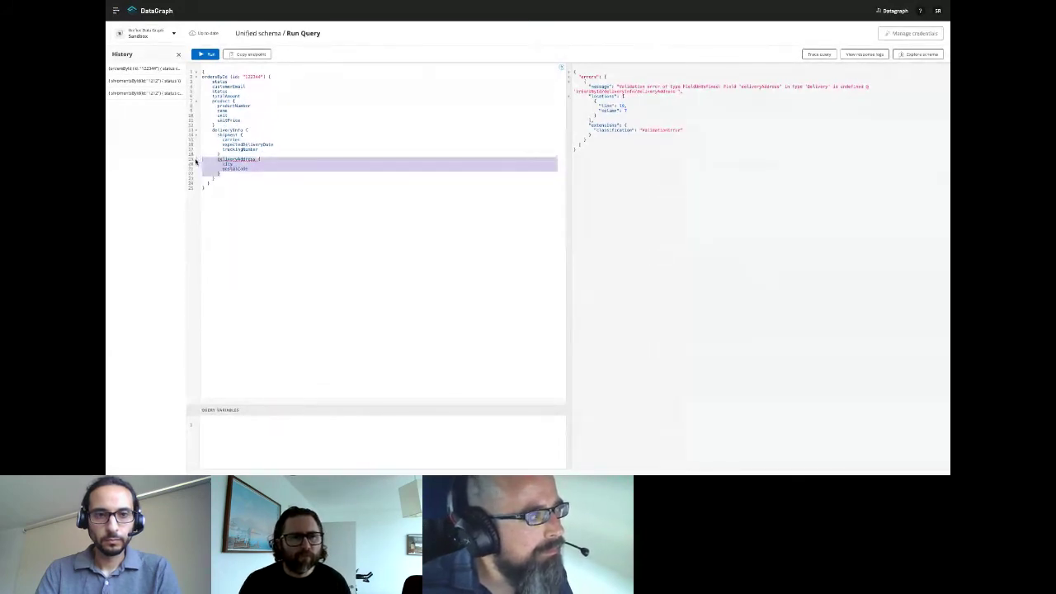
key("BackSpace")
left_click(207, 54)
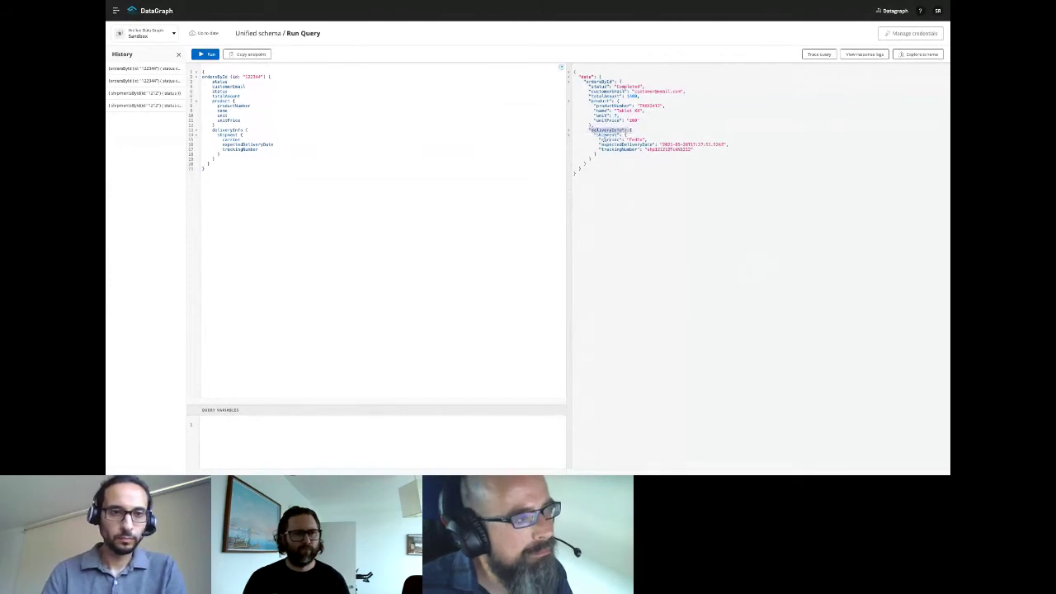
double_click(607, 134)
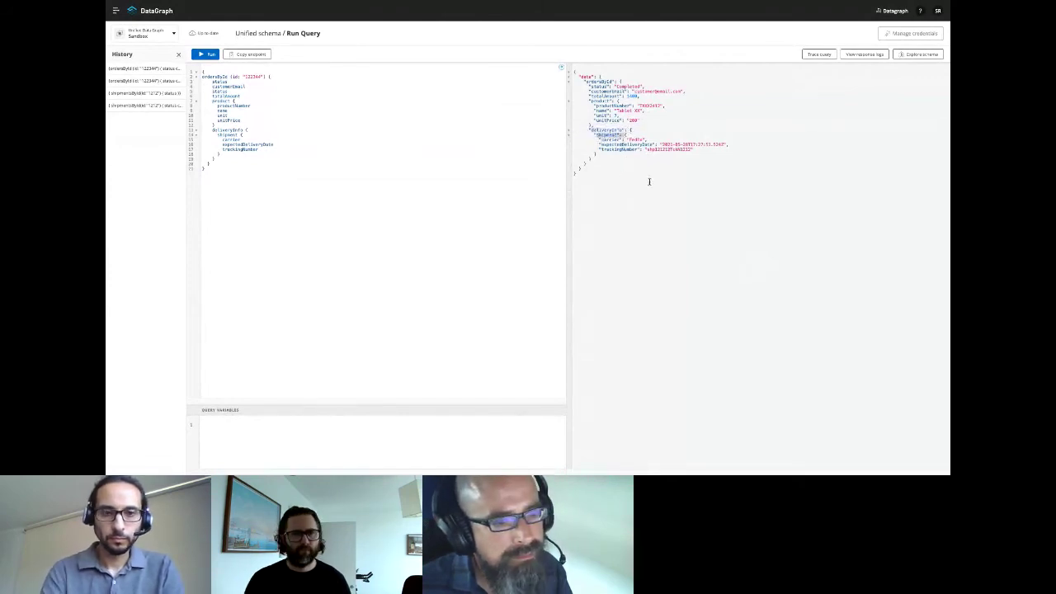
- Open the response-time trace for the ordersById query, run the query again to collect tracing data, and enlarge the trace area
left_click(819, 54)
left_click(532, 443)
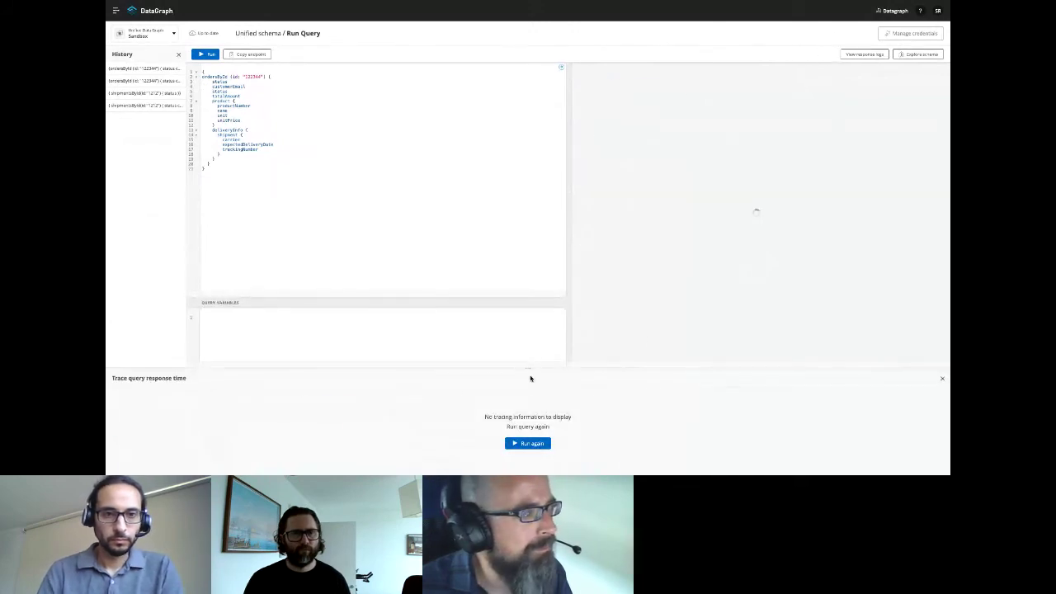
left_click_drag(525, 371, 520, 177)
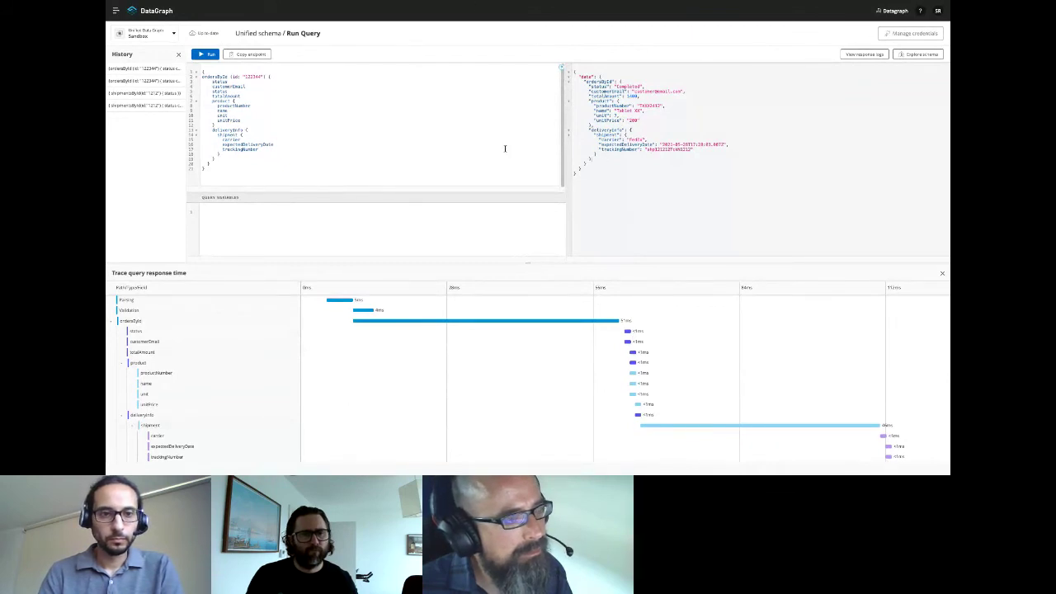
- Remove the deliveryInfo block with its shipment fields from the ordersById query and run the query again with tracing
left_click_drag(219, 158, 204, 129)
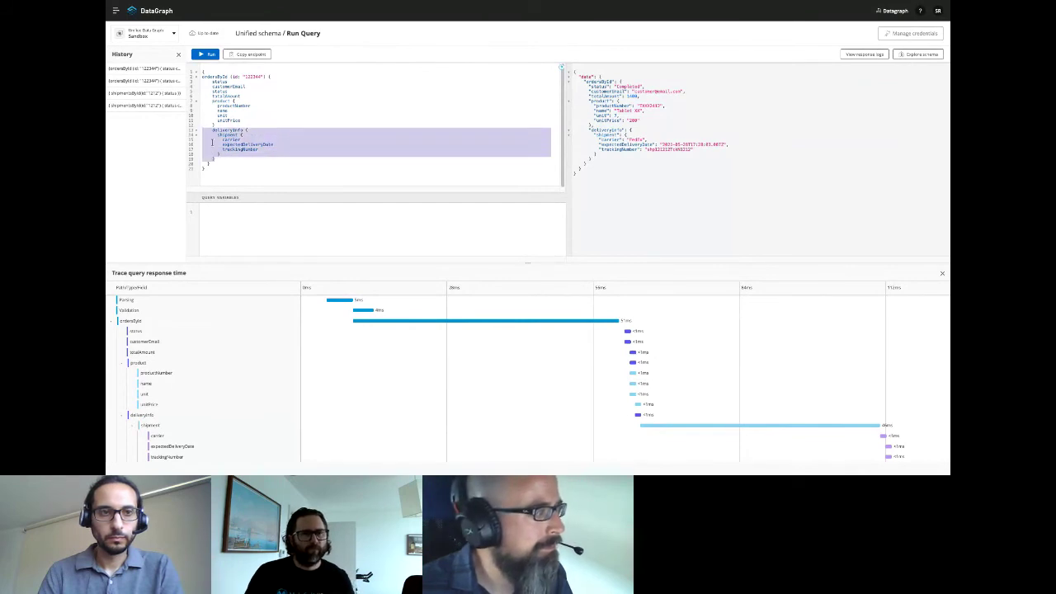
key("BackSpace")
left_click(201, 54)
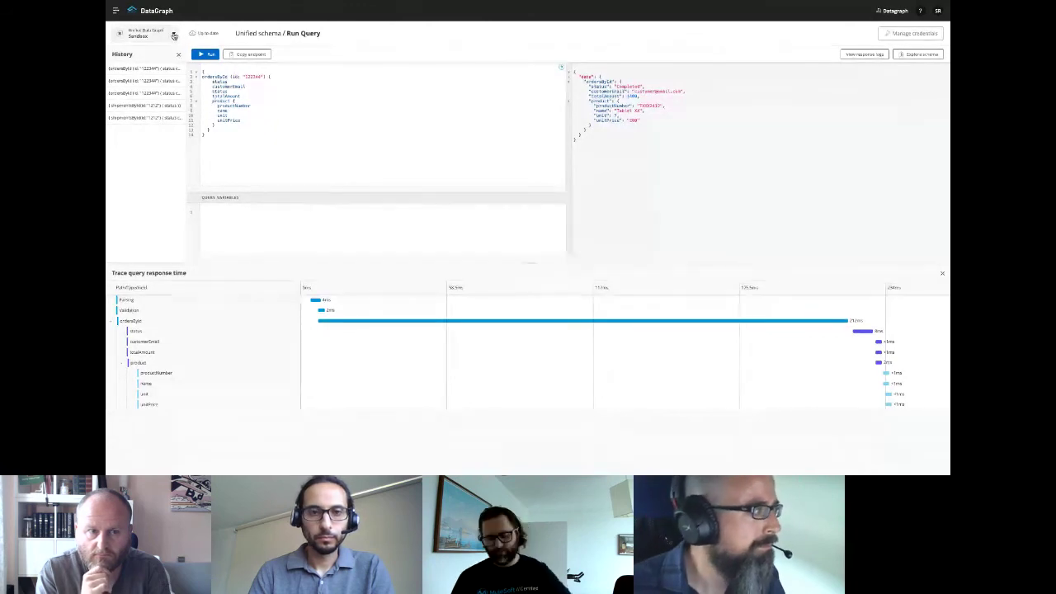
- Compare the lists of APIs added to the unified data graph in the Sandbox and prod environments, ending in Sandbox
left_click(258, 33)
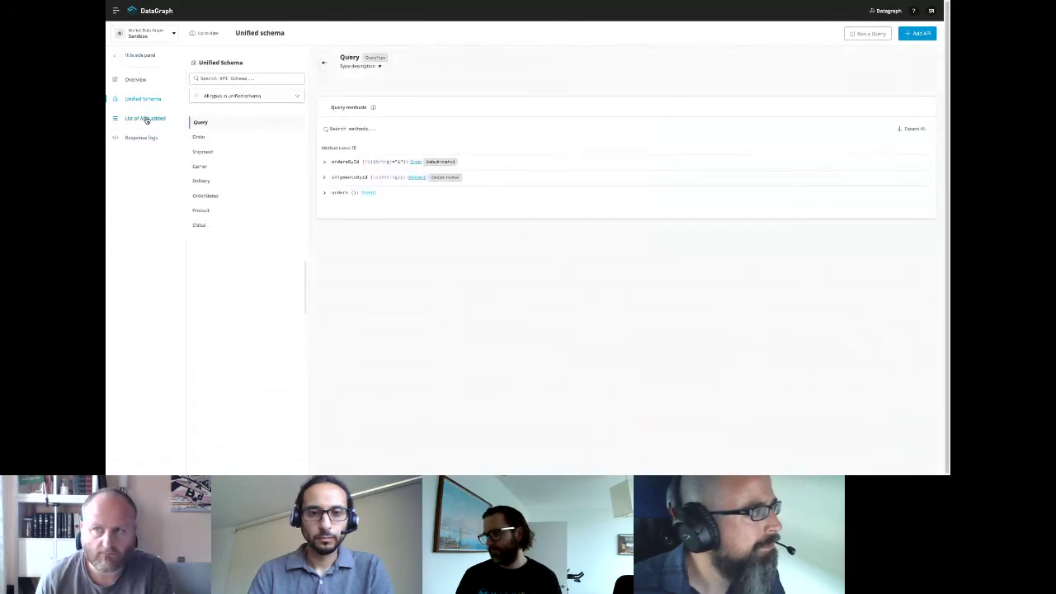
left_click(146, 120)
left_click(142, 35)
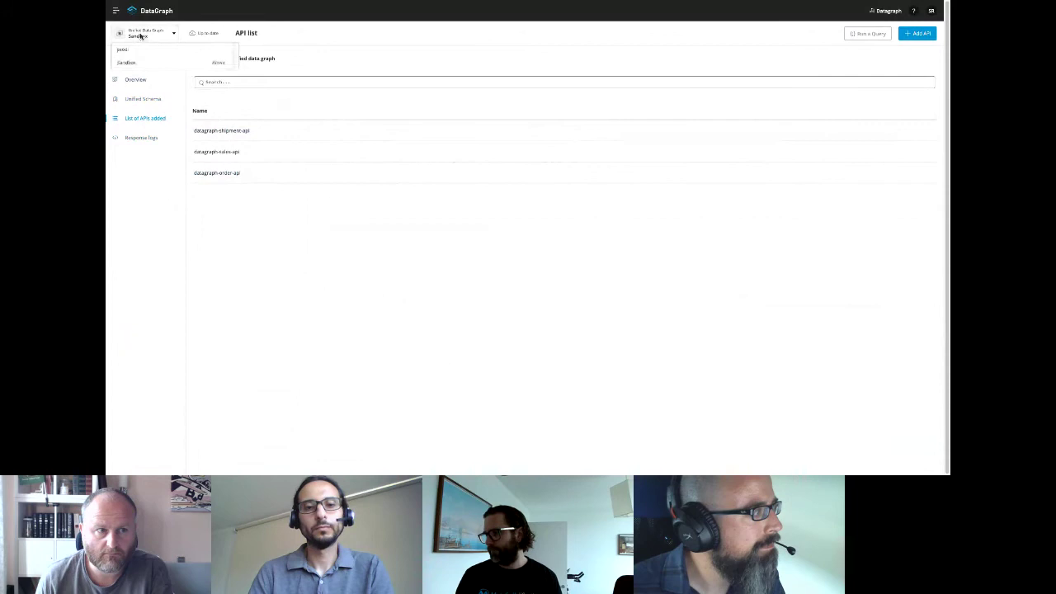
left_click(128, 50)
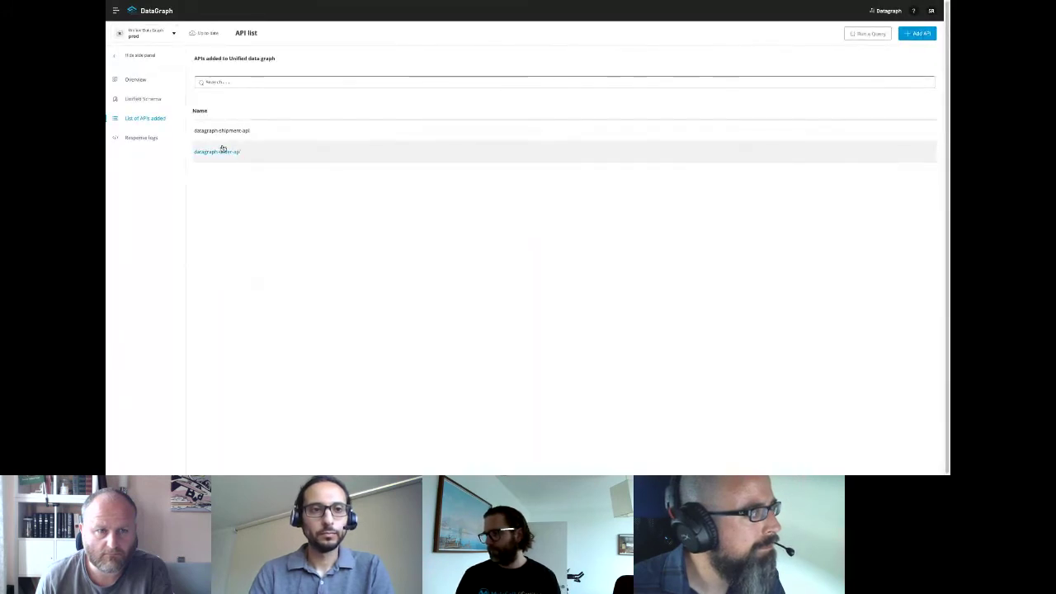
left_click(152, 36)
left_click(137, 66)
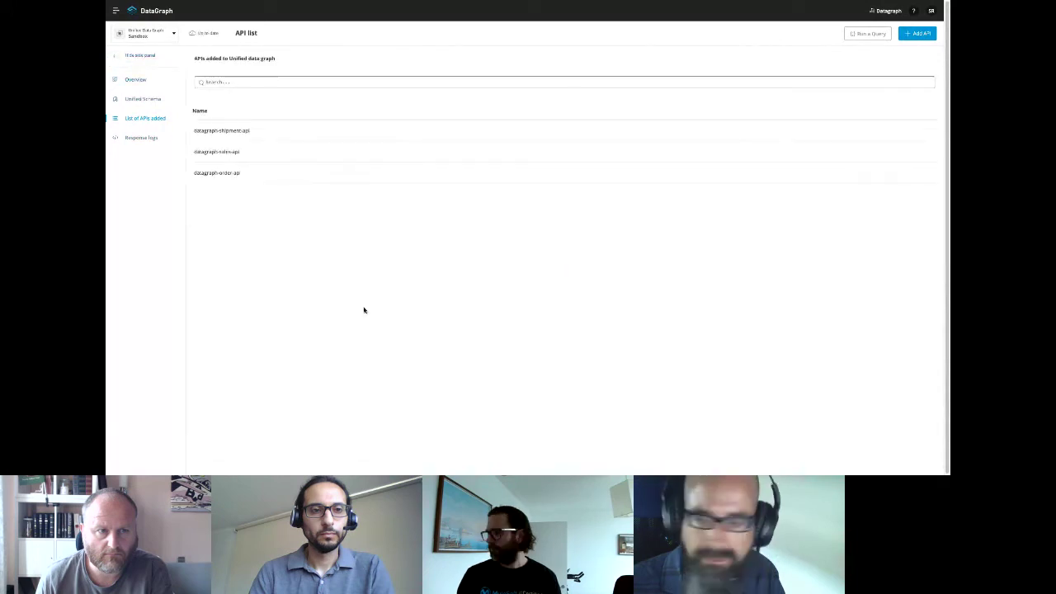
- Start promoting the datagraph-sales-api schema from Sandbox with prod as the target environment, and continue to the URL configuration
left_click(249, 155)
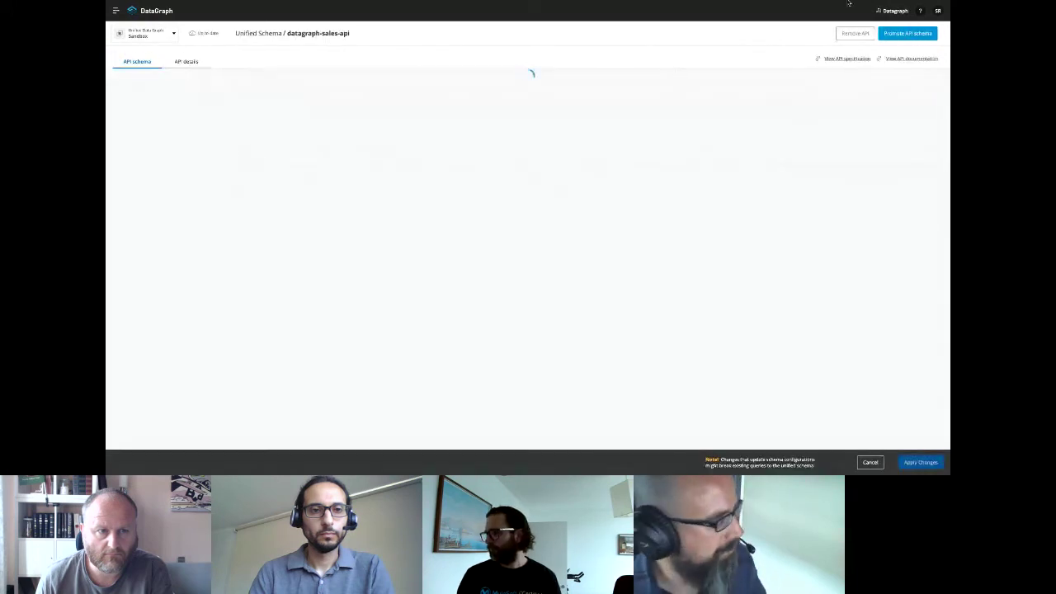
left_click(904, 33)
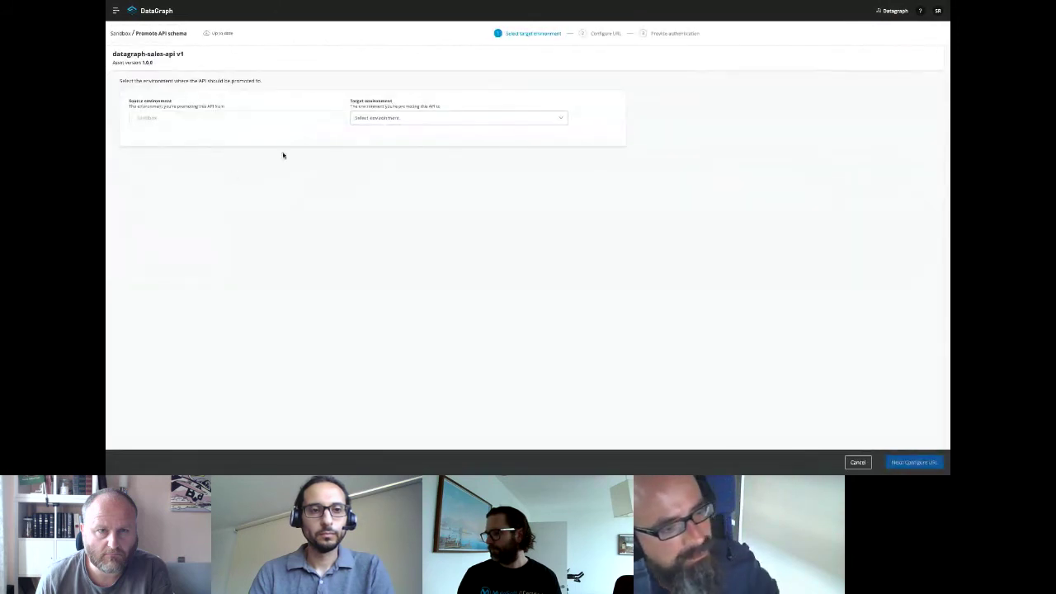
left_click(372, 121)
left_click(368, 138)
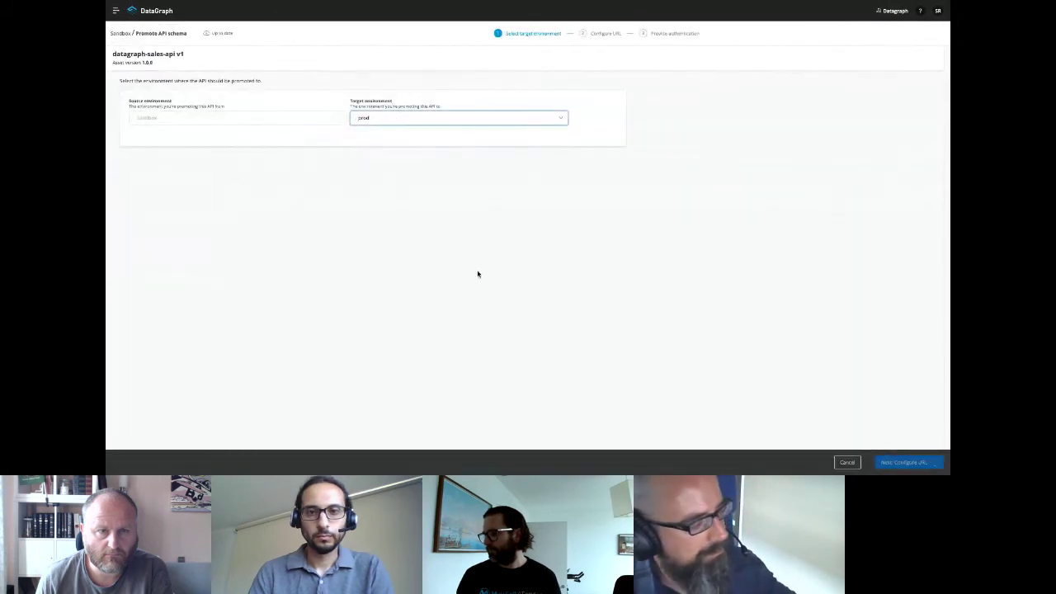
left_click(908, 463)
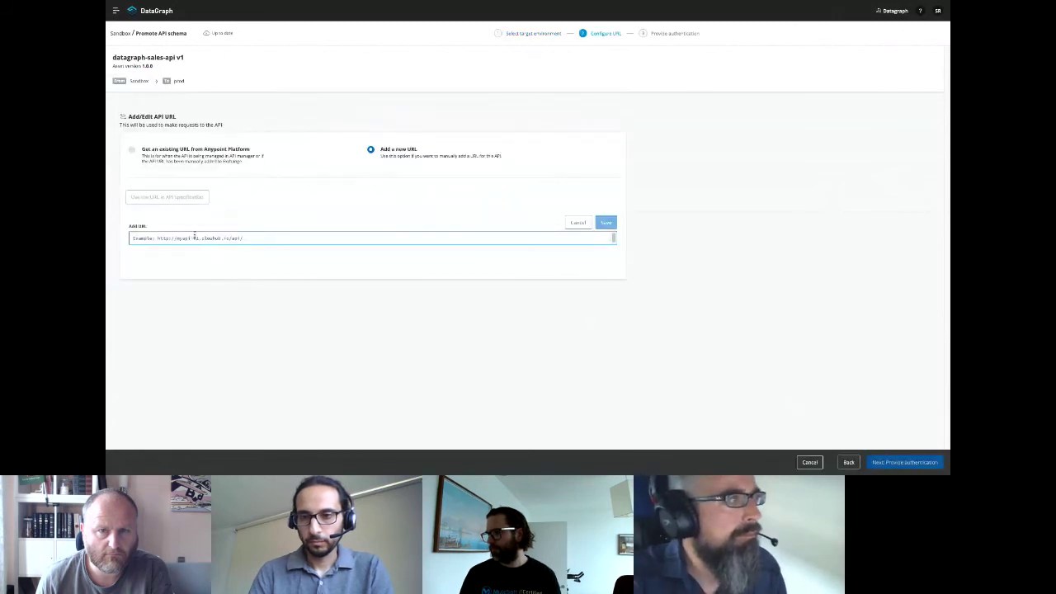
left_click(210, 237)
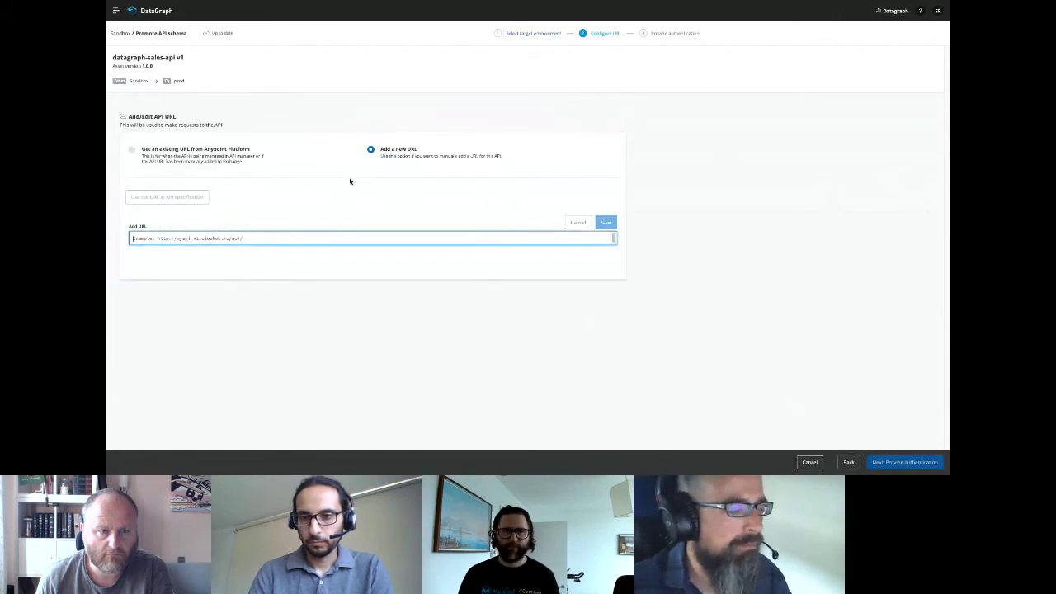
mouse_move(161, 206)
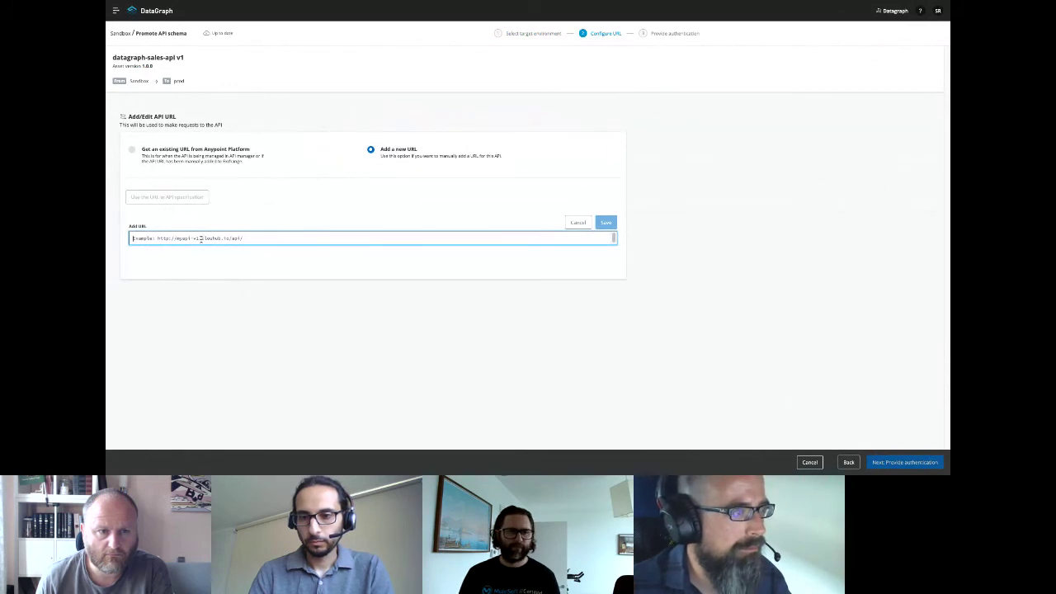
key("super+Tab")
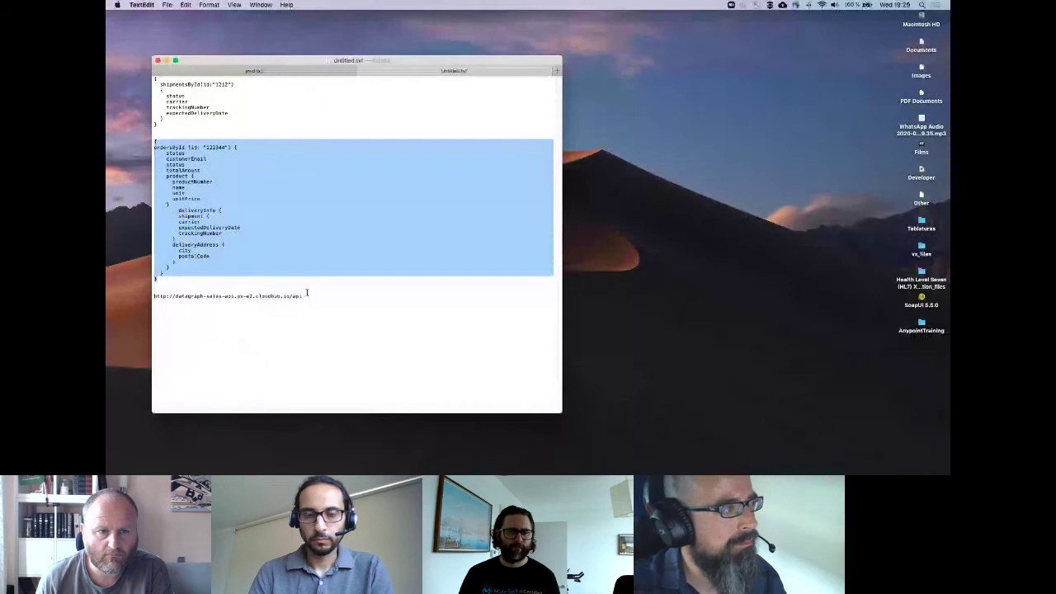
left_click_drag(302, 295, 152, 296)
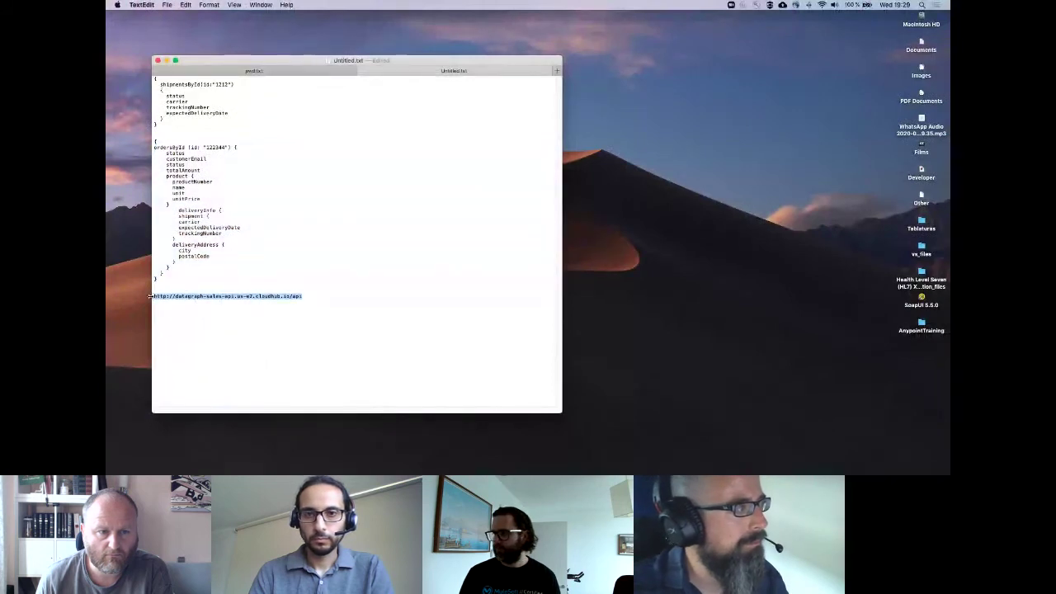
key("super+c")
key("super+Tab")
key("super+v")
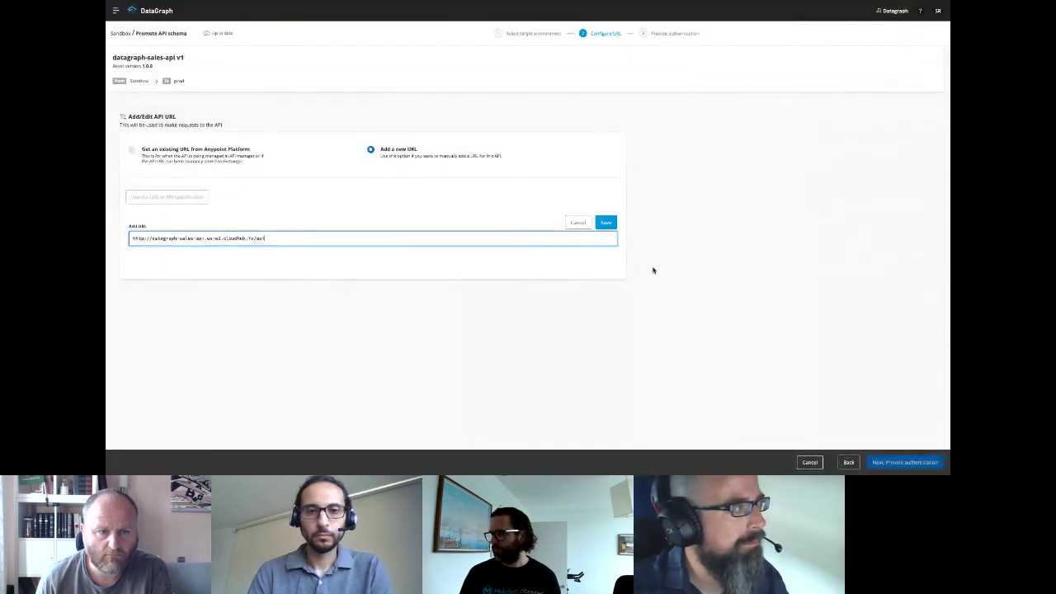
left_click(605, 222)
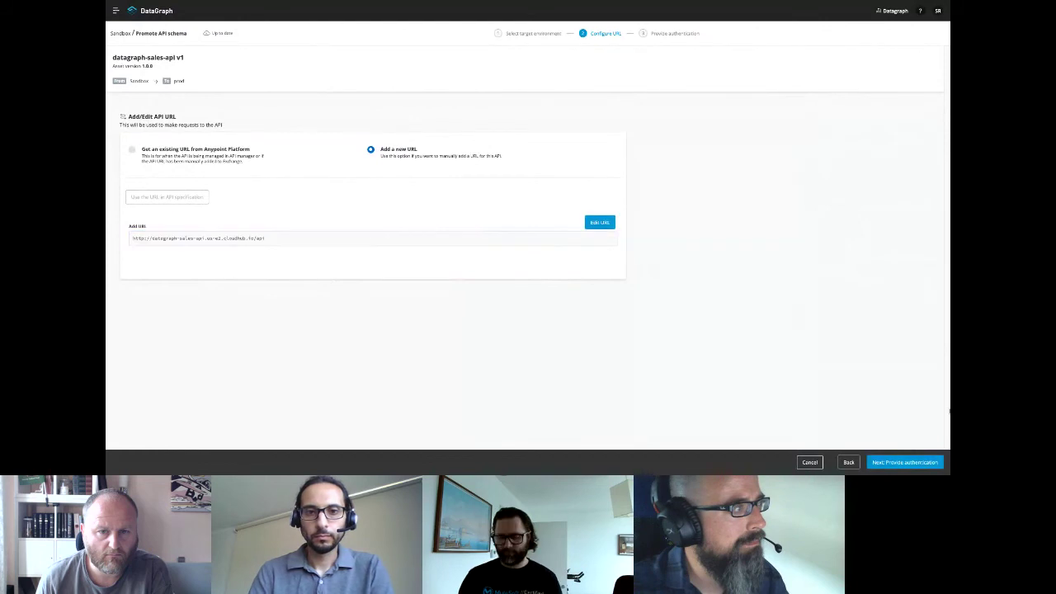
- Set the authentication policy to No Auth, promote datagraph-sales-api to prod, and open the prod list of added APIs
left_click(902, 463)
left_click(165, 144)
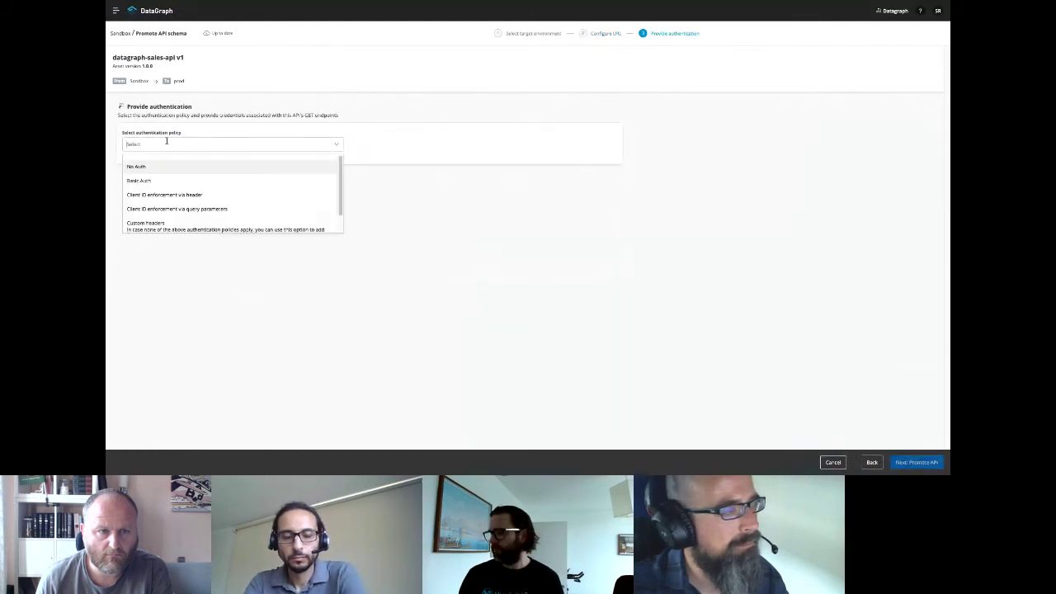
left_click(160, 167)
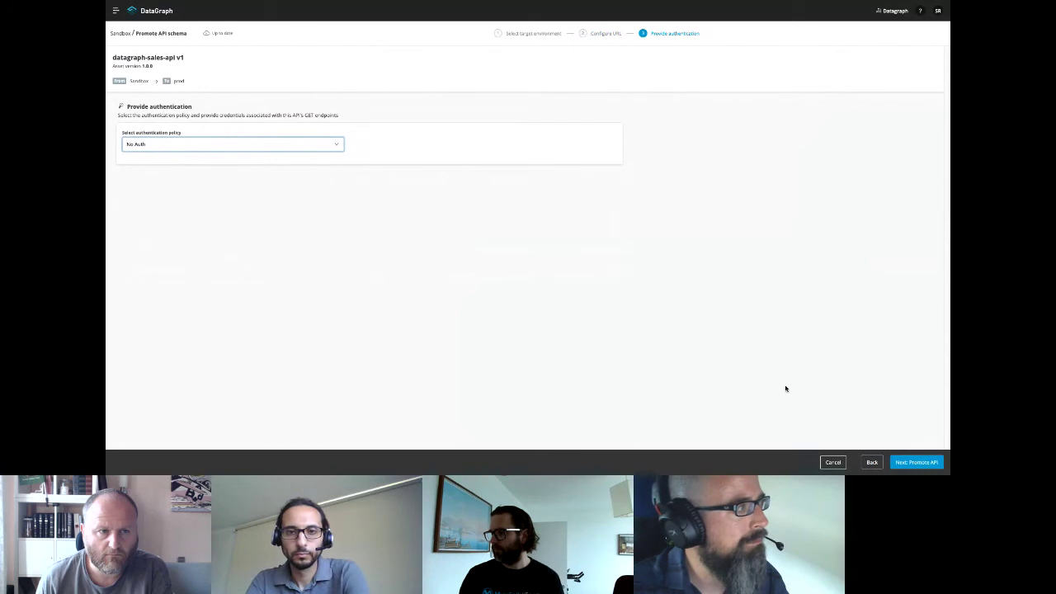
left_click(925, 464)
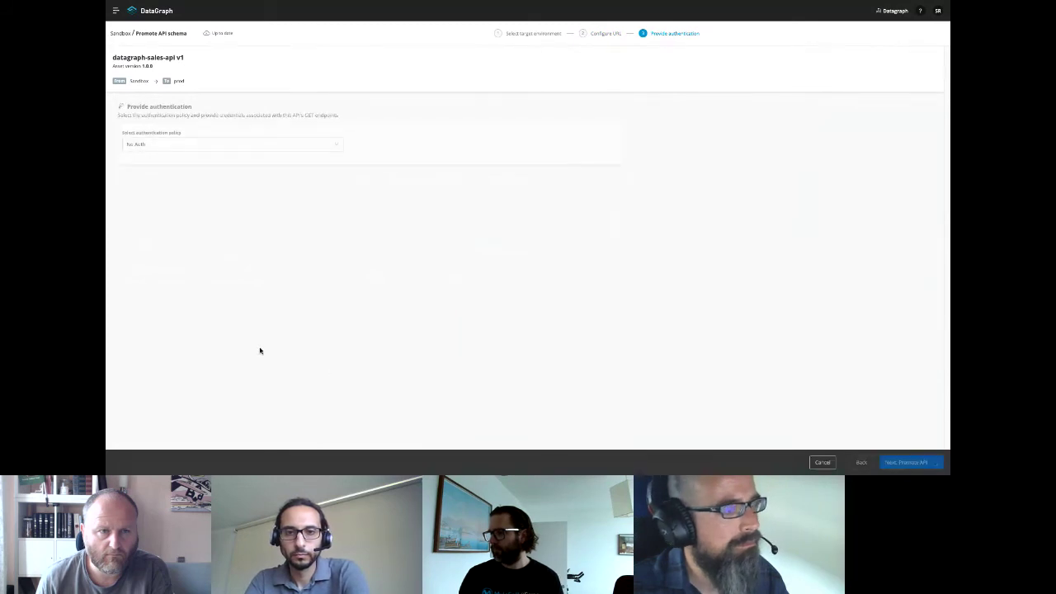
left_click(522, 300)
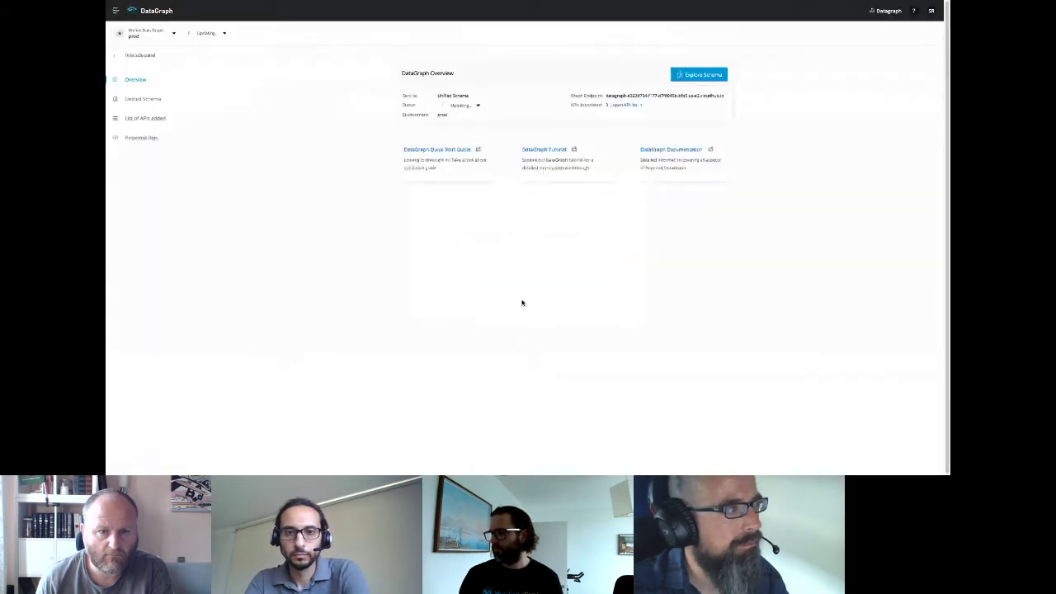
left_click(154, 119)
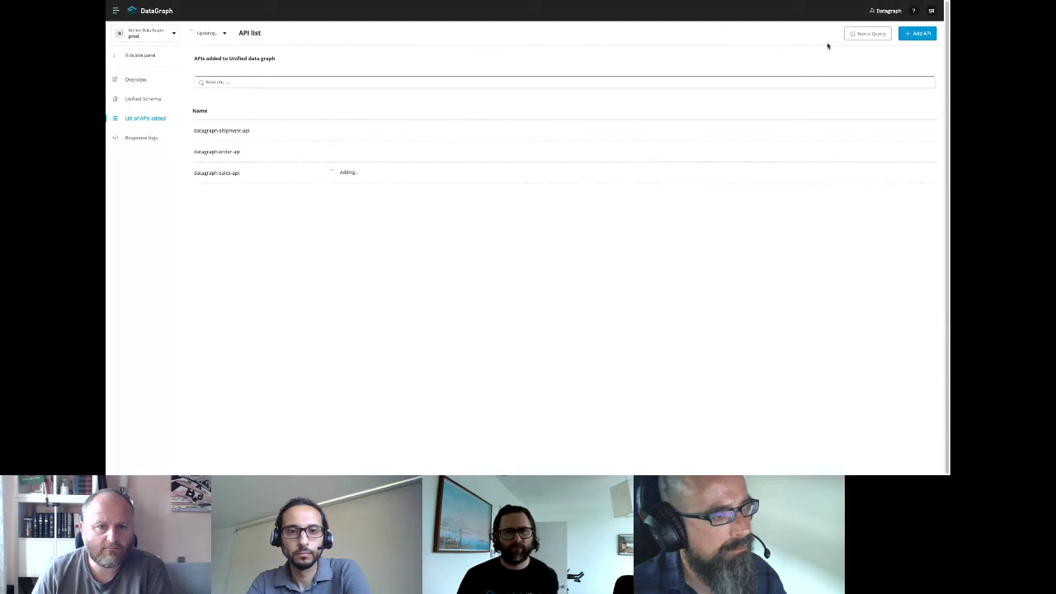
- Switch back to the Sandbox environment, run the shortened ordersById query and open its response logs
left_click(153, 38)
left_click(135, 63)
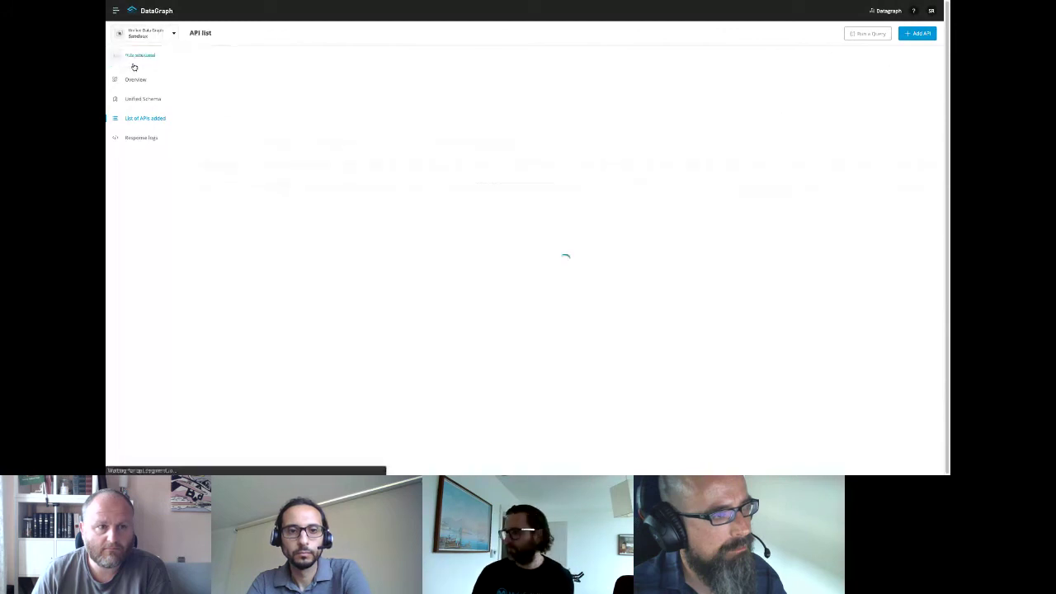
left_click(869, 34)
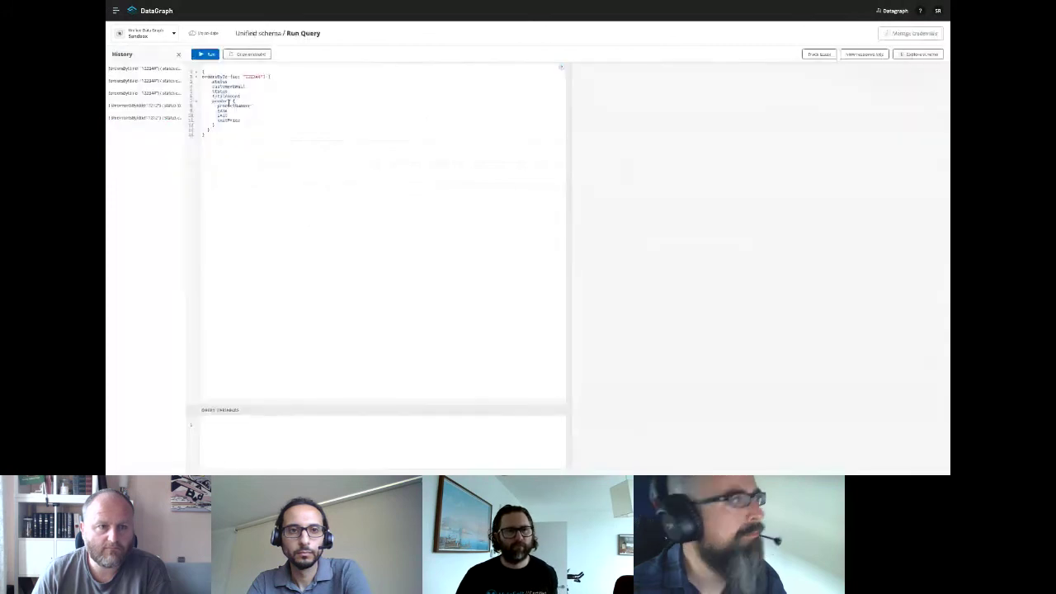
left_click(212, 54)
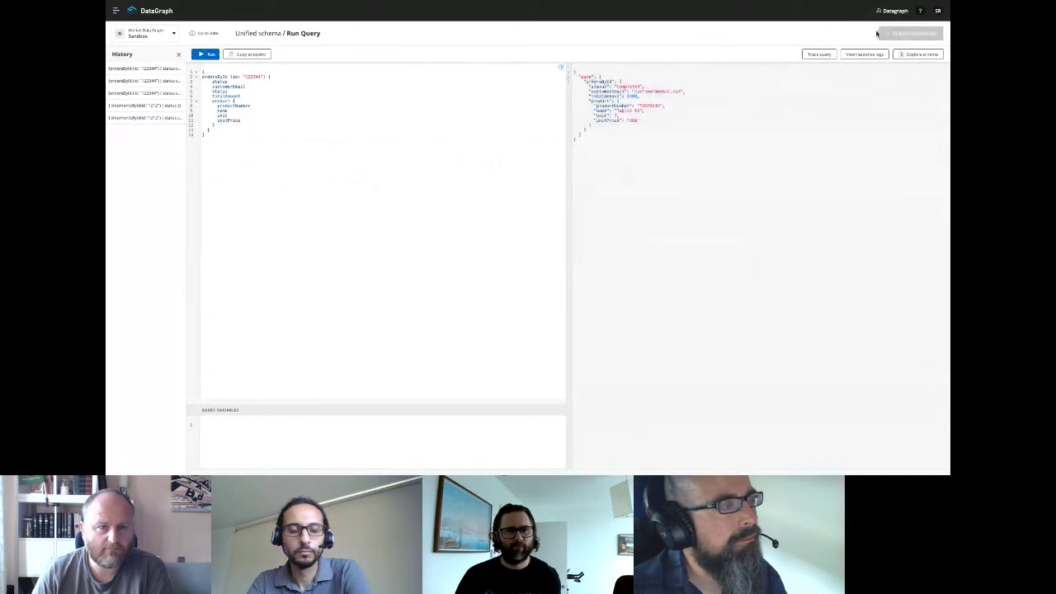
left_click(877, 33)
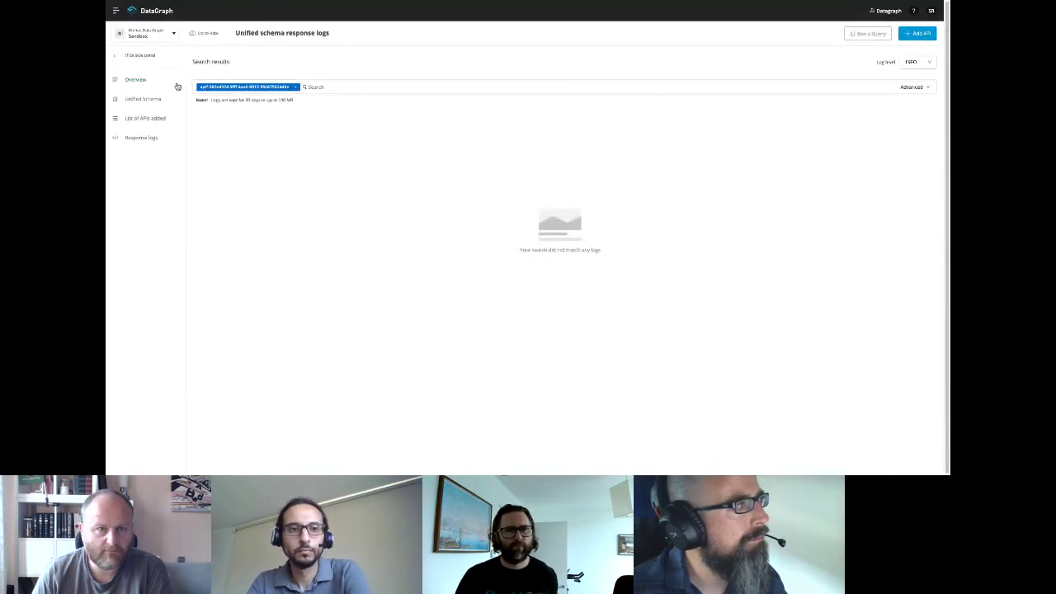
- Run the ordersById query once more from the API list, open its response logs and clear the request ID filter
left_click(139, 120)
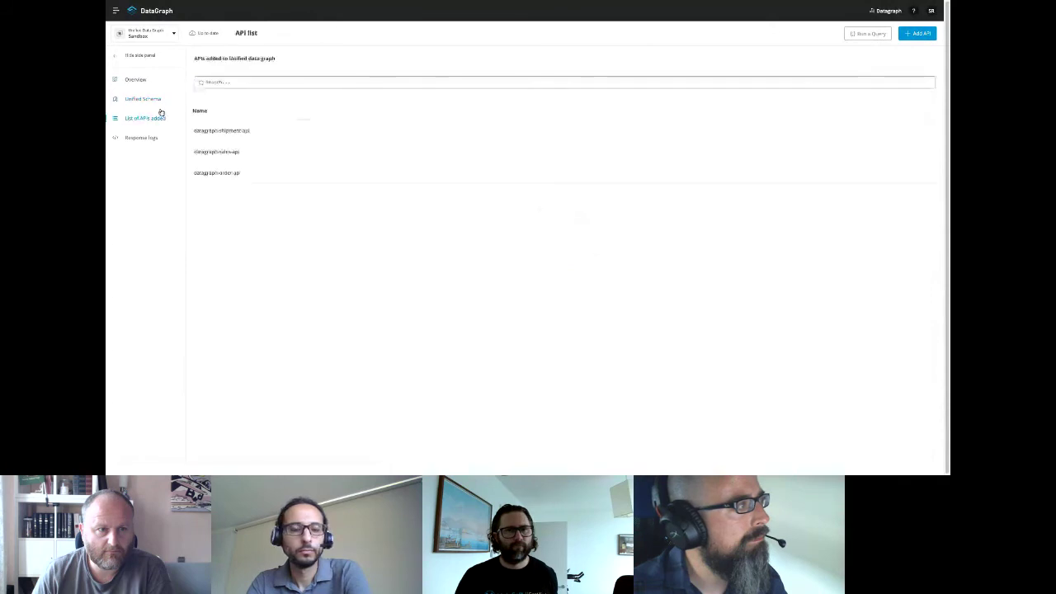
left_click(867, 33)
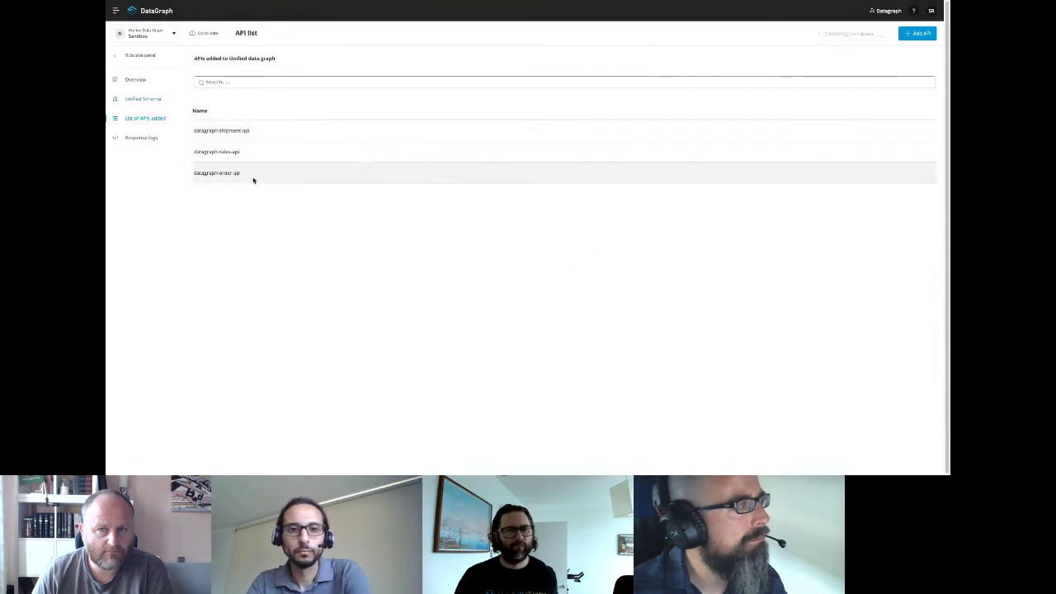
left_click(210, 55)
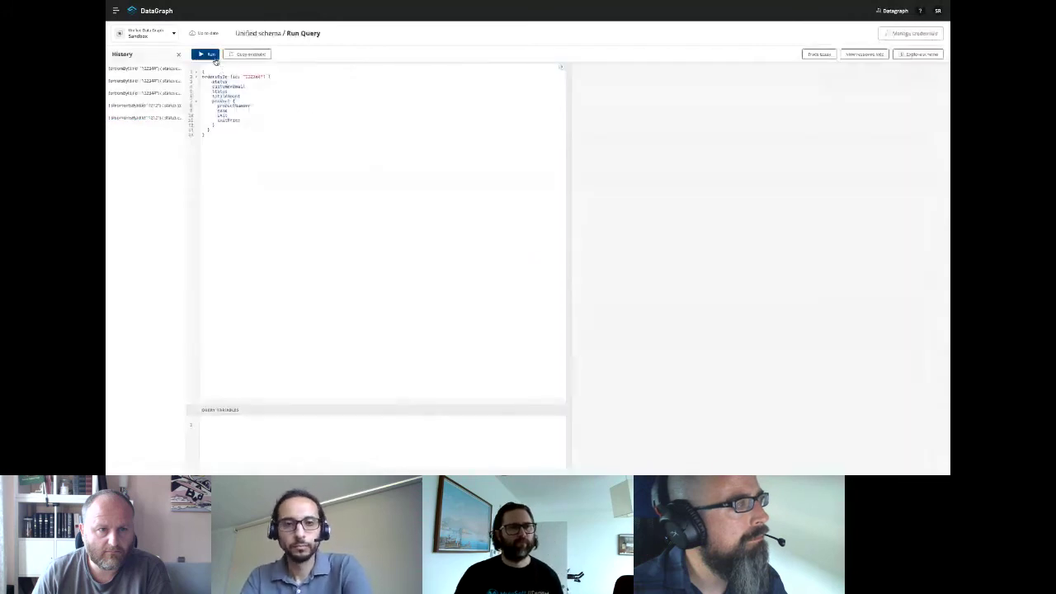
left_click(866, 56)
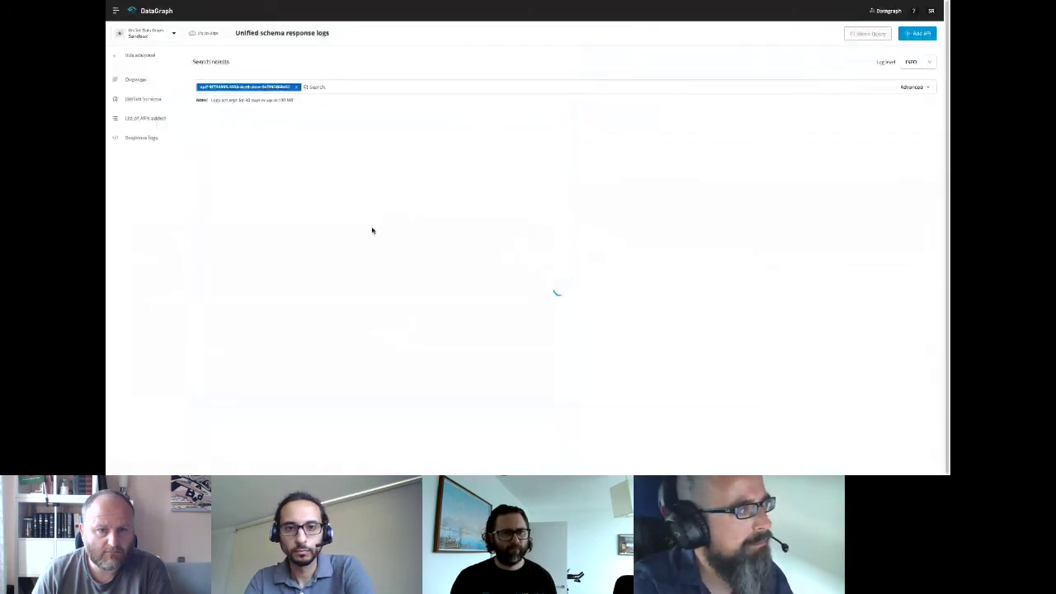
left_click(297, 88)
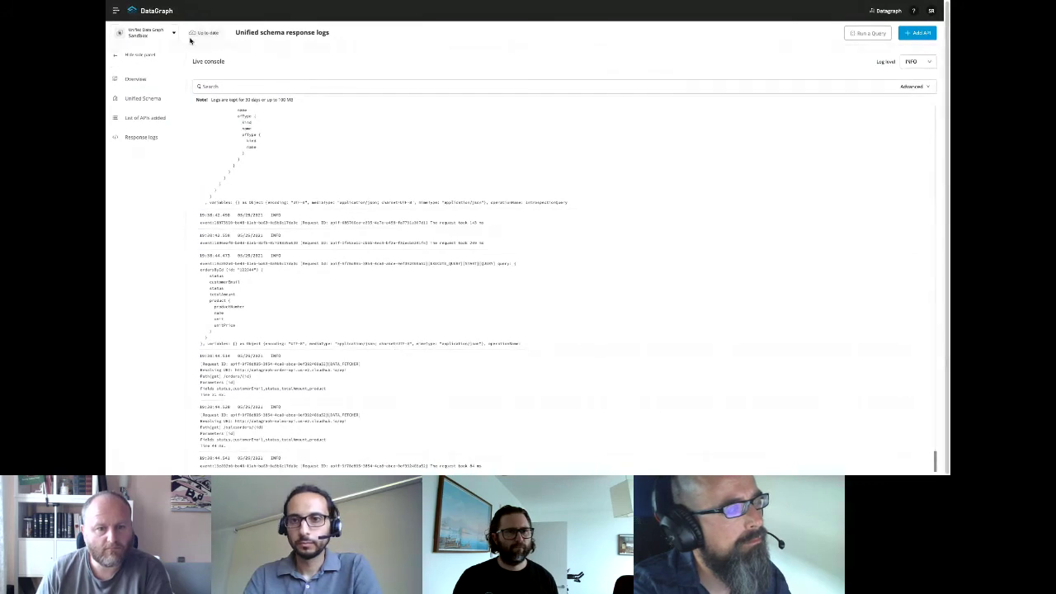
- Leave the DataGraph response logs and return to the Anypoint Platform home page
left_click(139, 33)
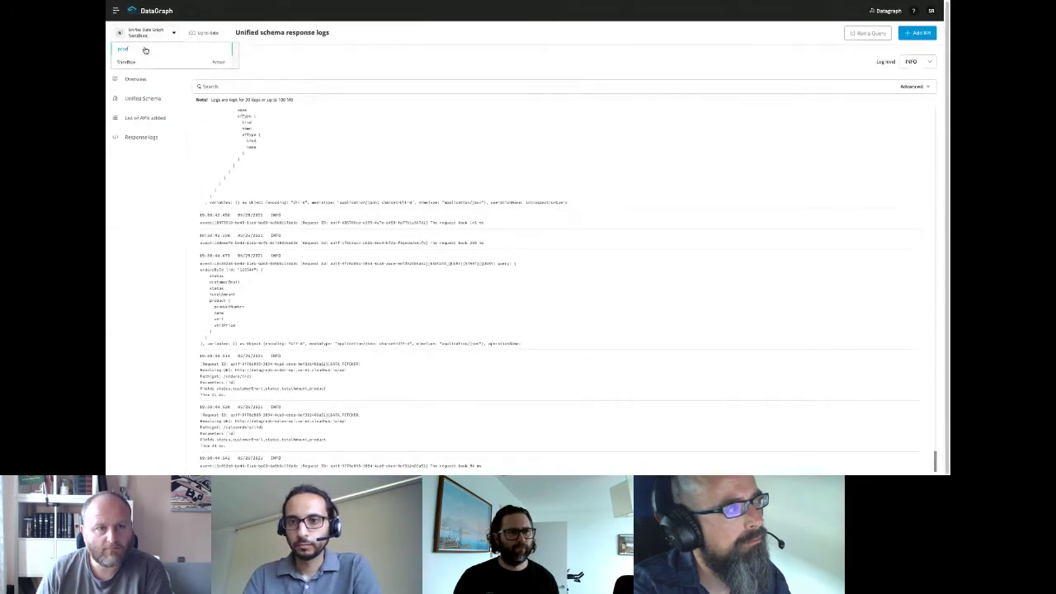
left_click(116, 11)
left_click(138, 11)
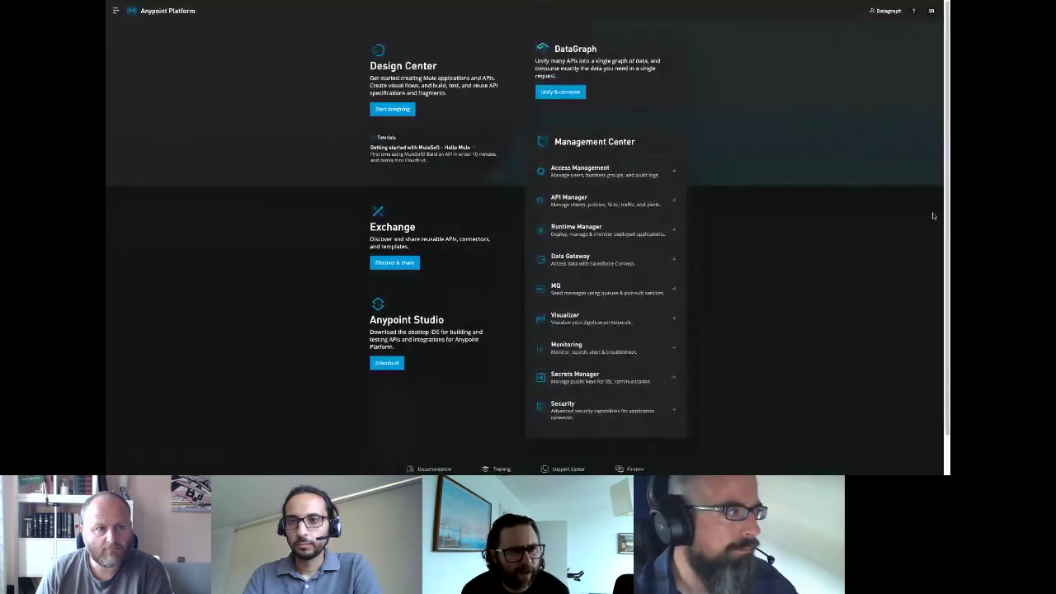